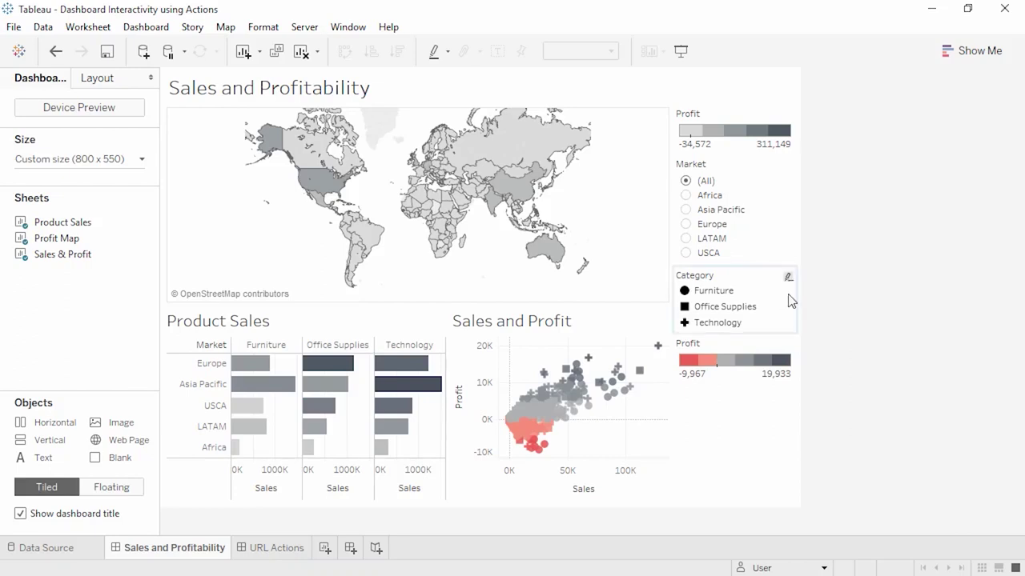
Highlight Furniture and Office Supplies in turn through the Category legend, then clear the highlight
left_click(729, 293)
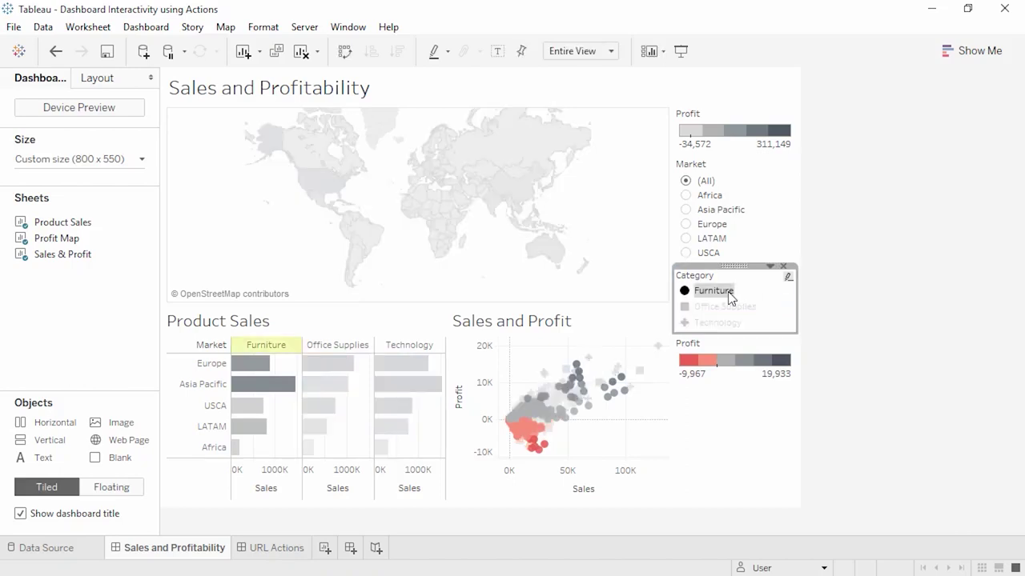
left_click(727, 310)
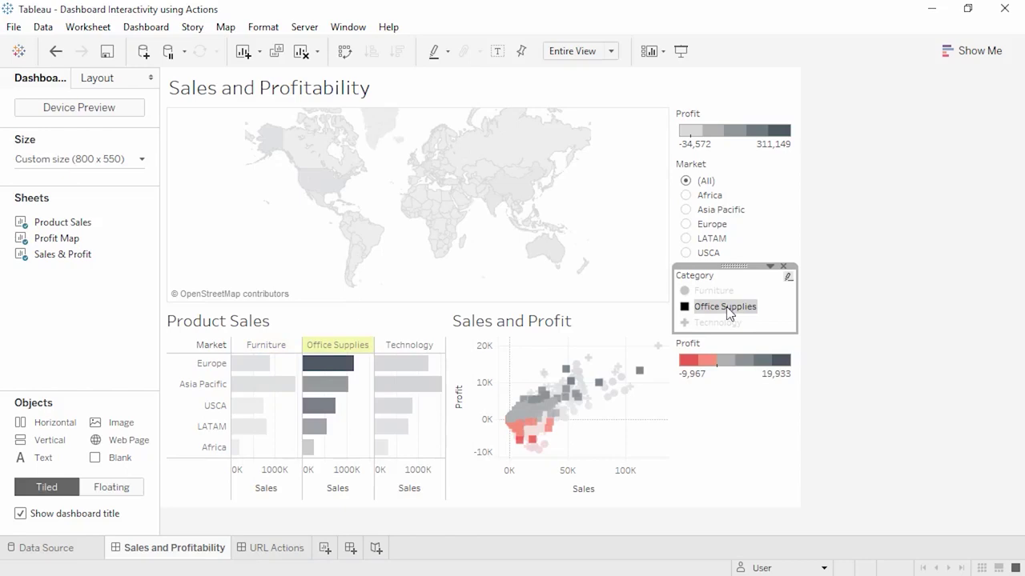
left_click(728, 309)
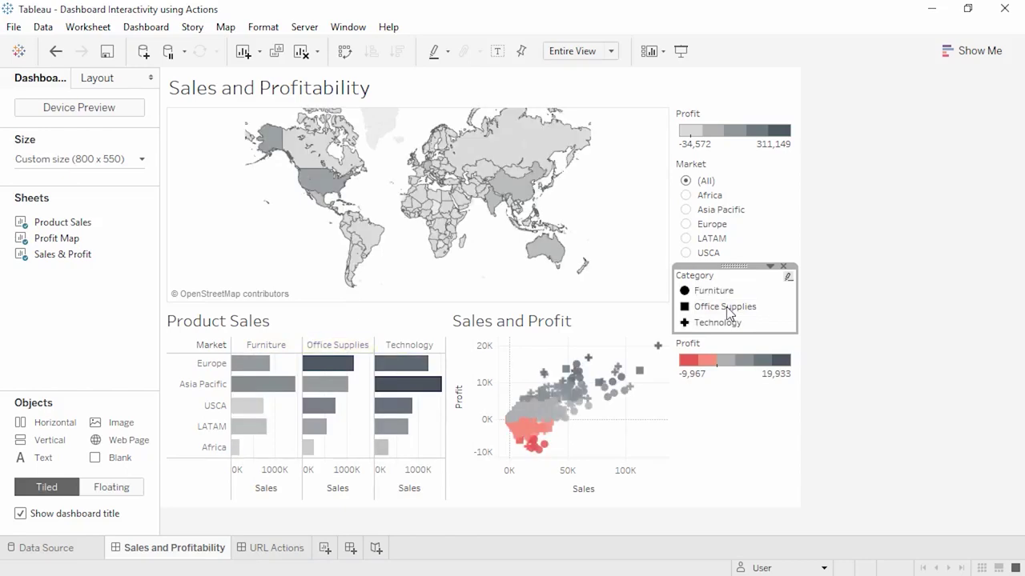
Add a dashboard highlight action named Market Highlight, keeping Sales and Profitability as its source
left_click(149, 31)
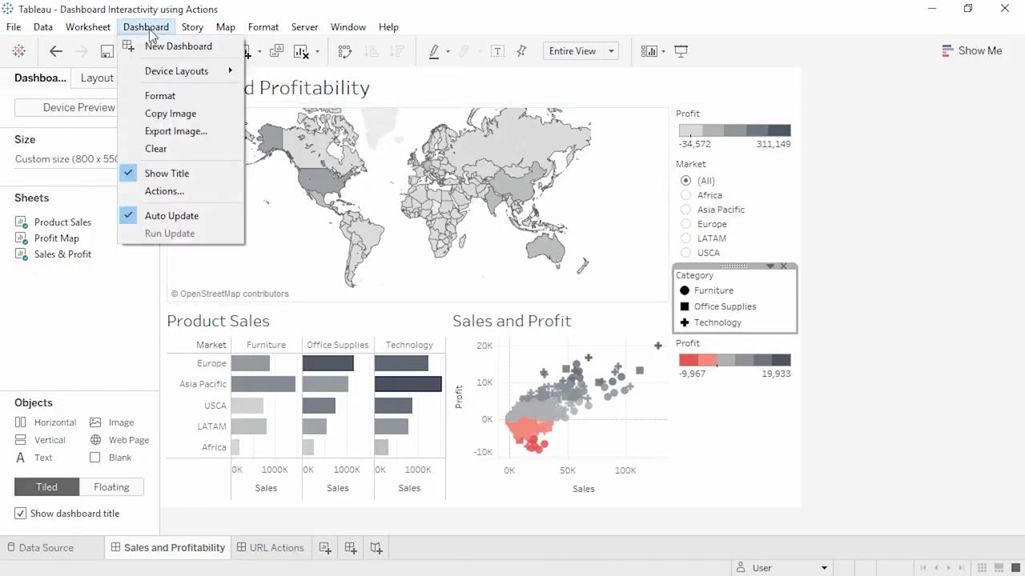
left_click(164, 192)
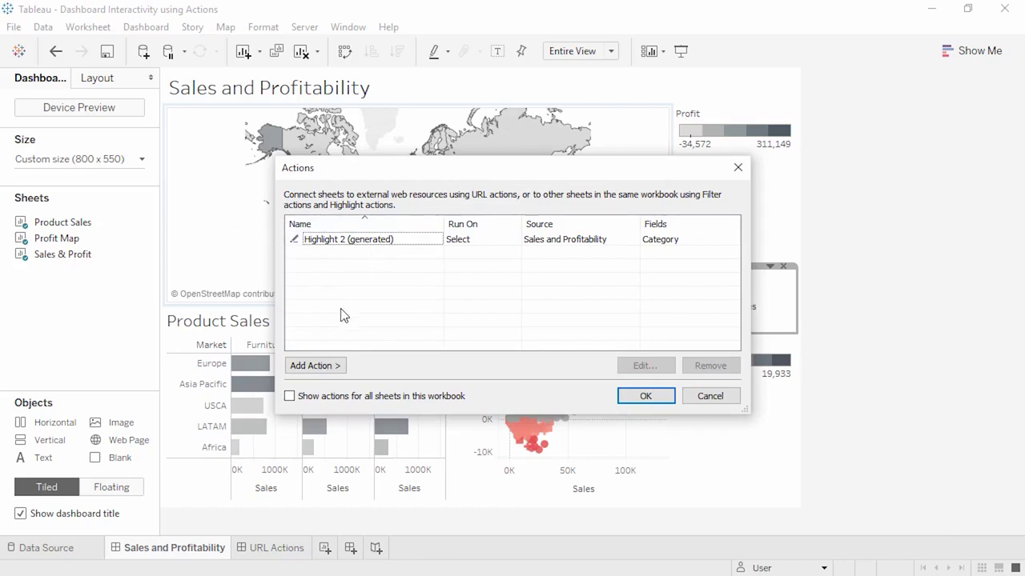
left_click(336, 368)
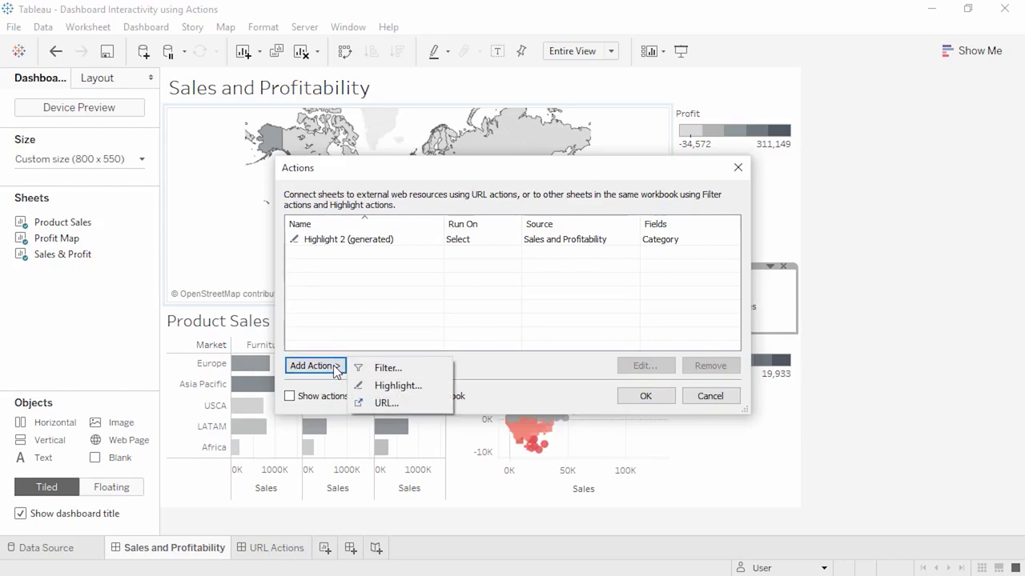
left_click(381, 386)
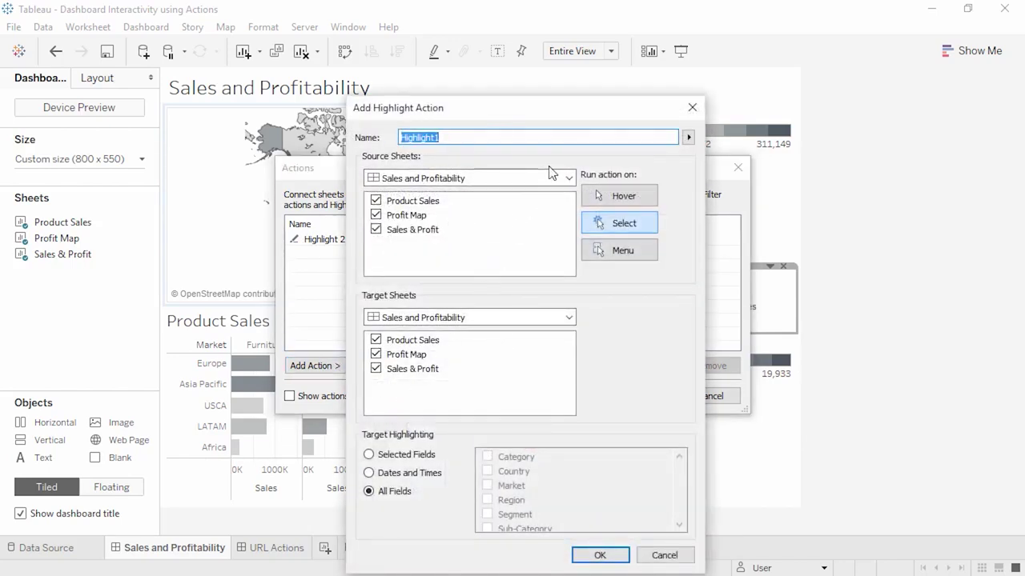
type("Market Highlight")
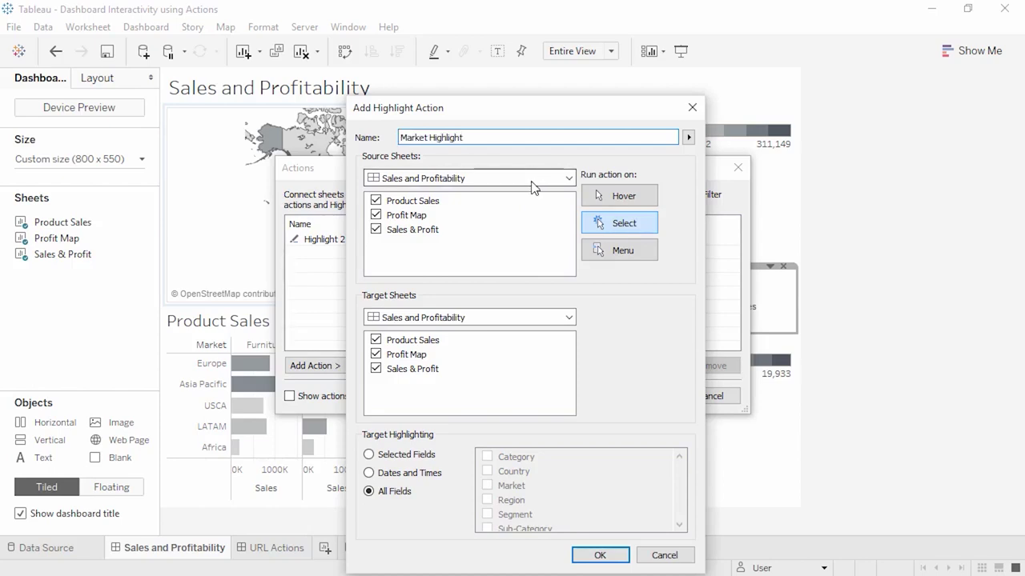
left_click(531, 187)
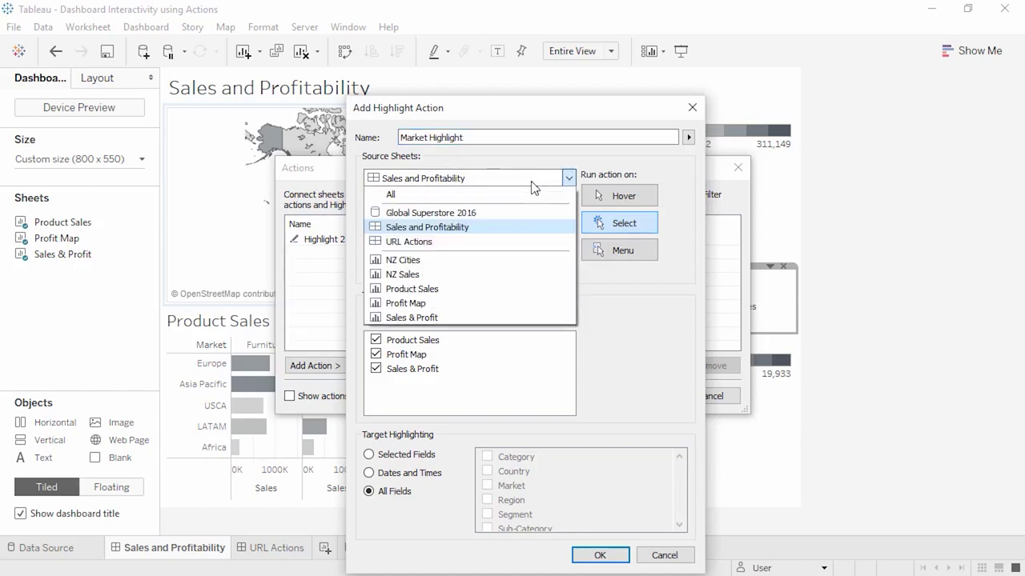
left_click(534, 187)
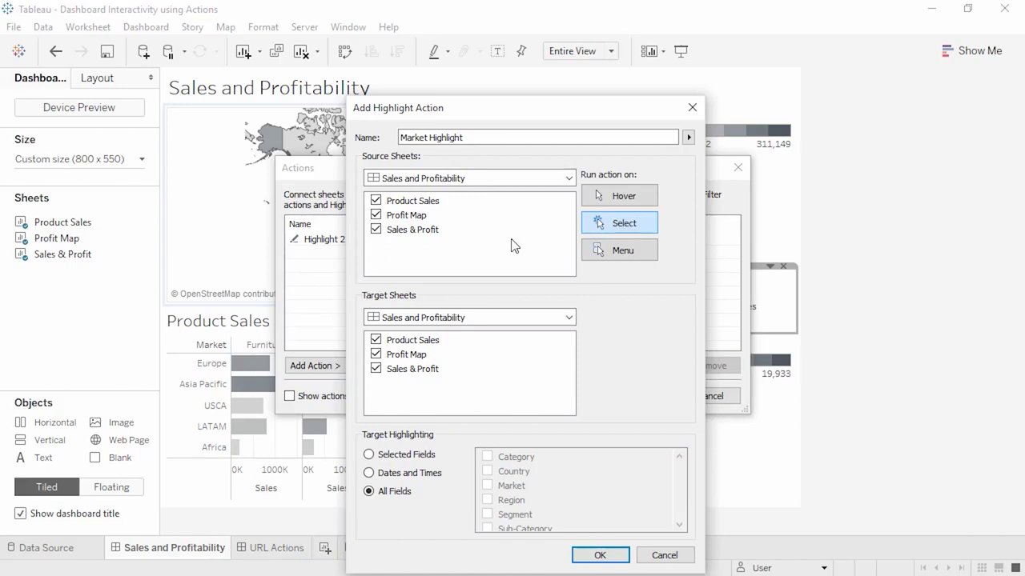
Exclude Profit Map from the highlight targets, restrict highlighting to the Market field, run it on Hover, and save the action
left_click(376, 355)
left_click(369, 454)
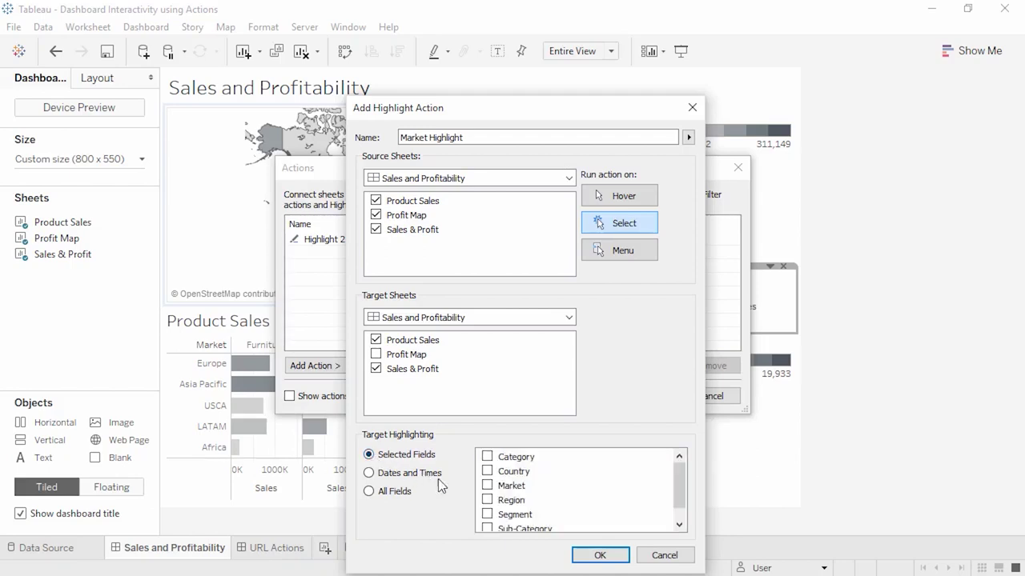
left_click(491, 487)
left_click(632, 200)
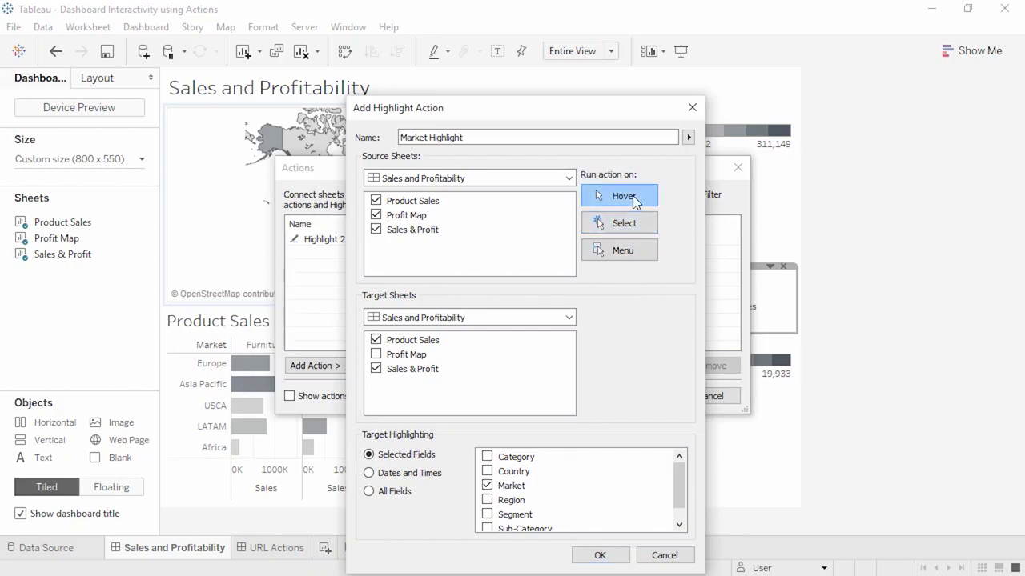
left_click(612, 555)
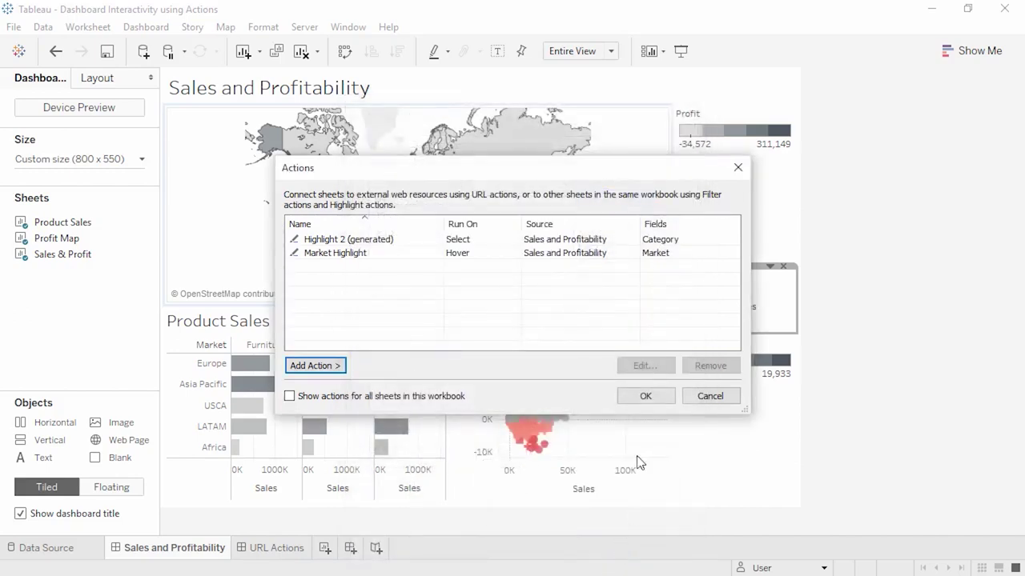
left_click(645, 395)
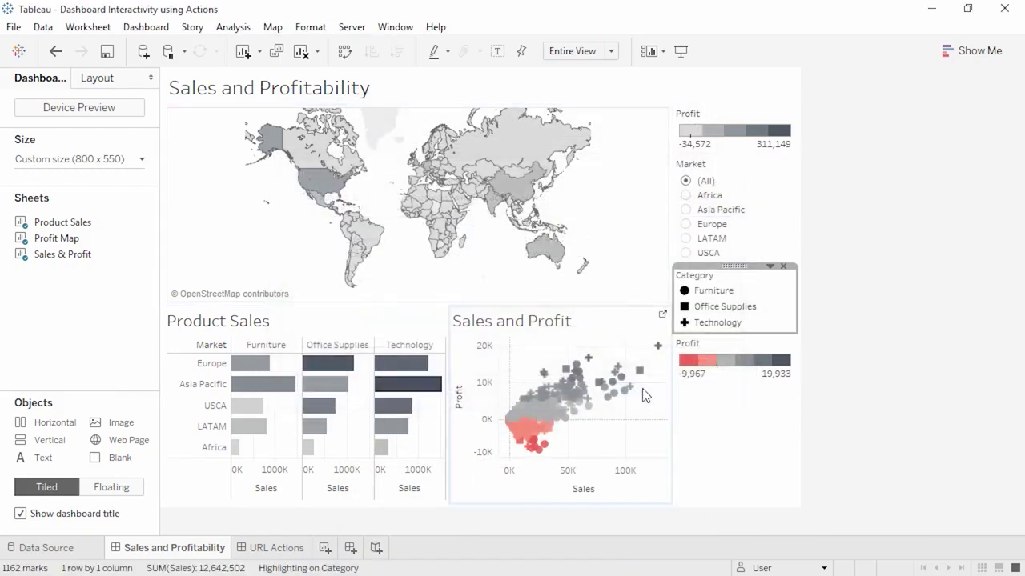
Test the market highlighting from marks in the Sales and Profit scatter plot and from Australia and Madagascar on the map
mouse_move(638, 372)
mouse_move(591, 363)
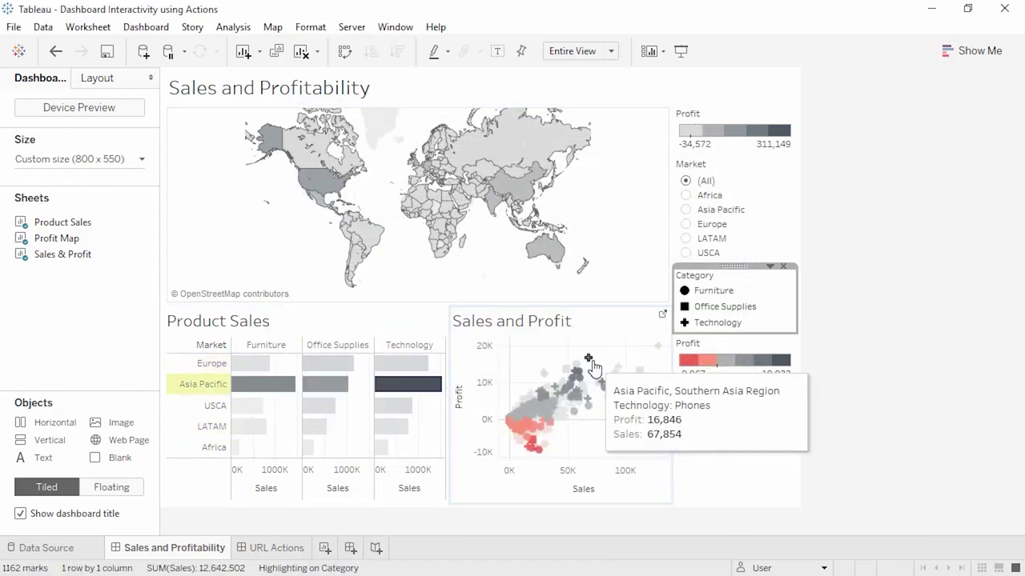
mouse_move(533, 256)
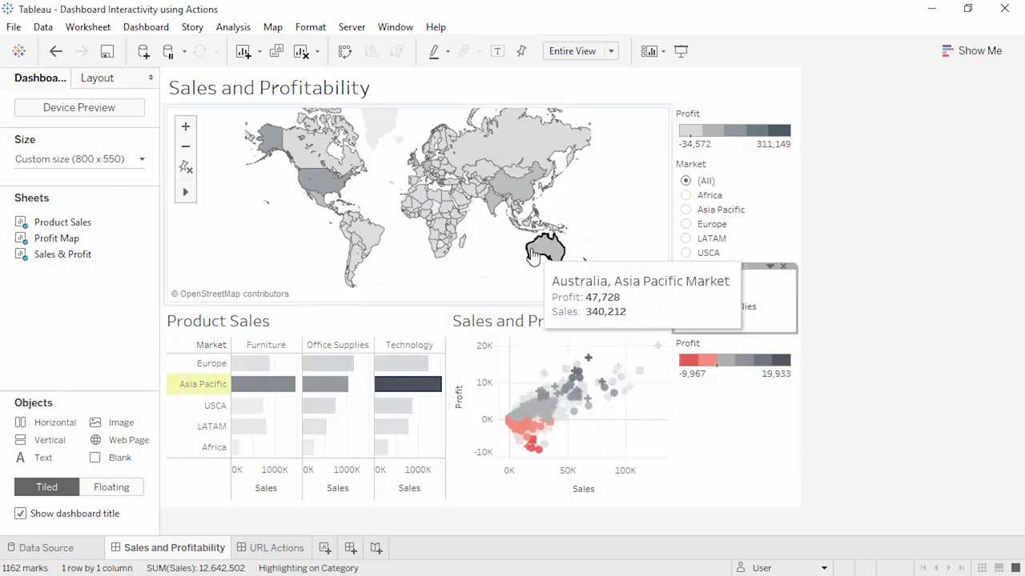
mouse_move(463, 248)
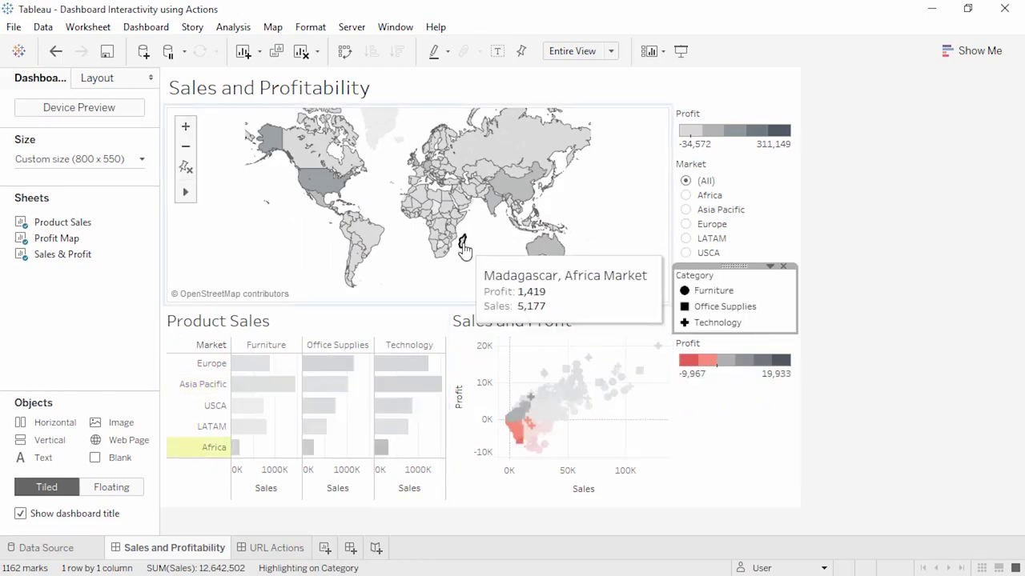
Apply the Market filter to all worksheets using related data sources
left_click(756, 190)
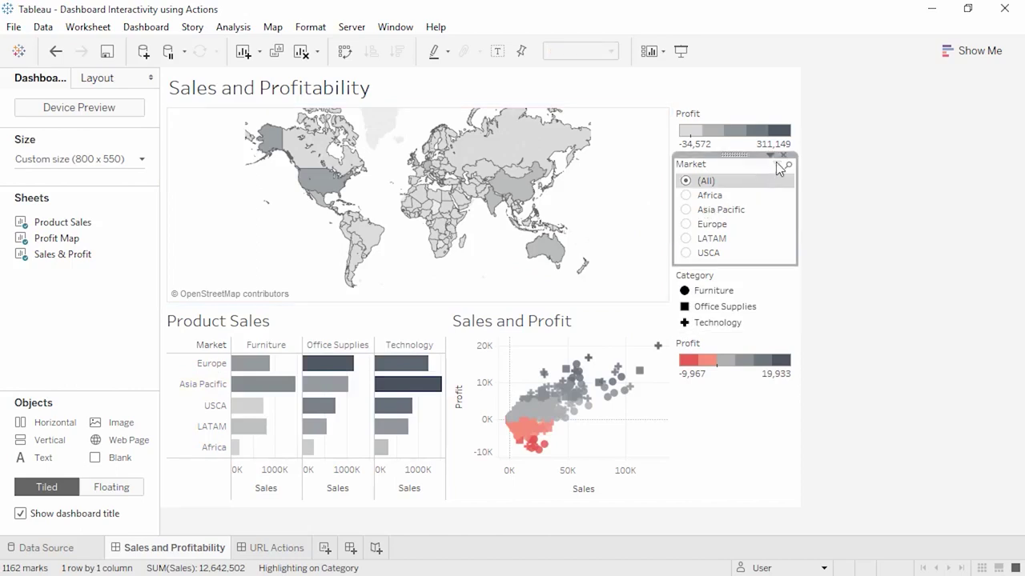
left_click(770, 155)
mouse_move(764, 153)
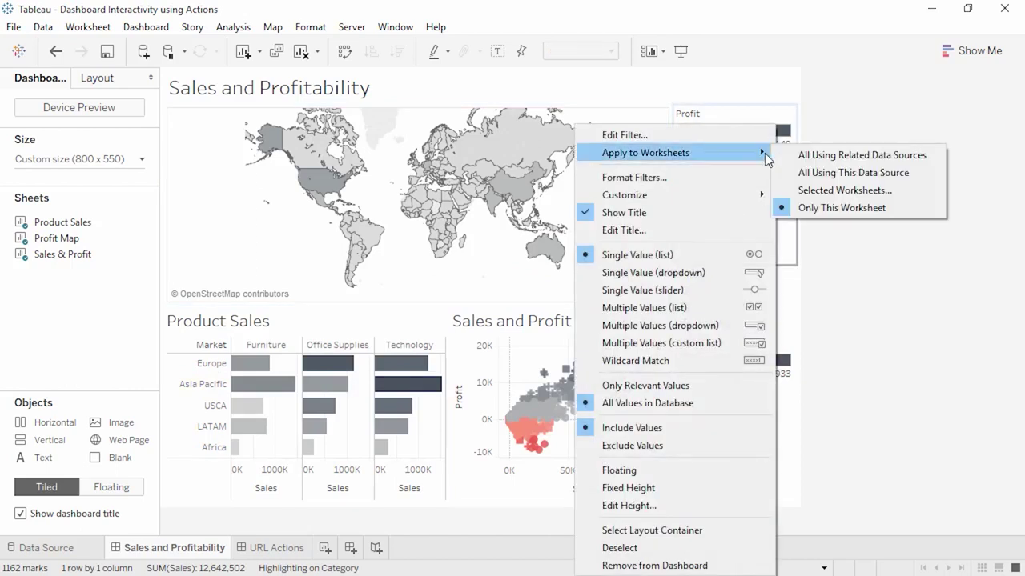
left_click(803, 155)
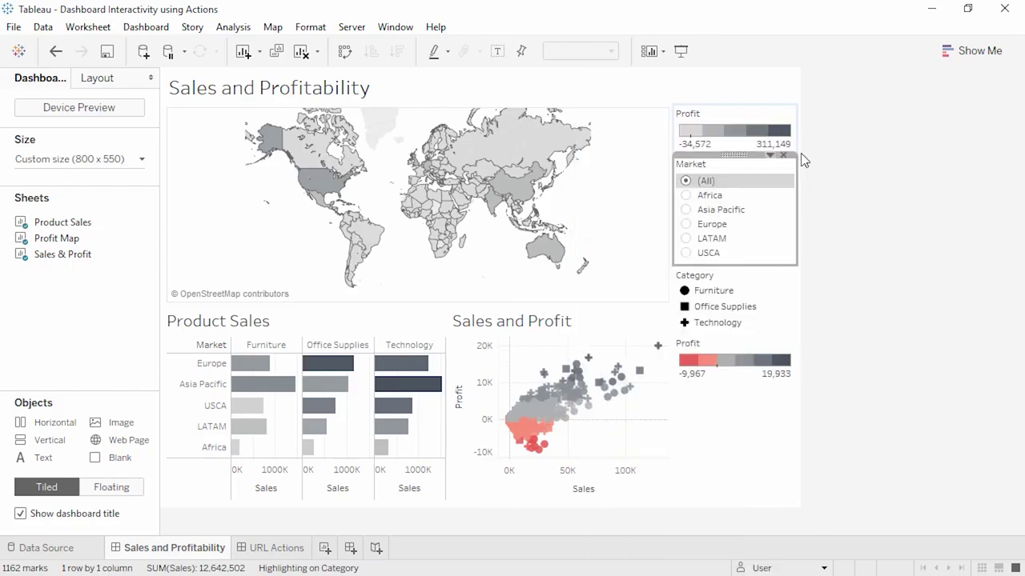
left_click(640, 161)
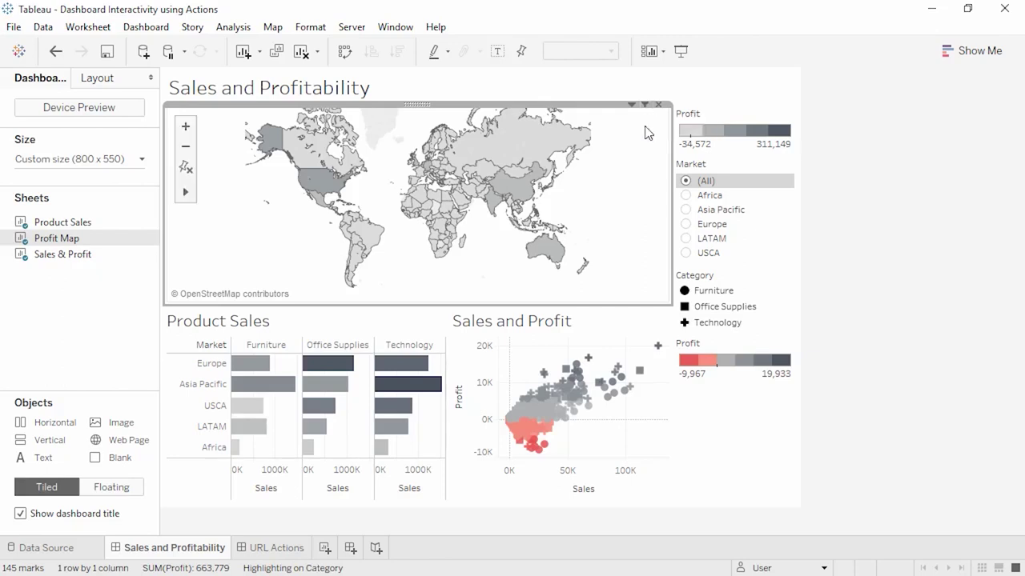
Add a dashboard filter action named "Filter to just this country"
left_click(144, 29)
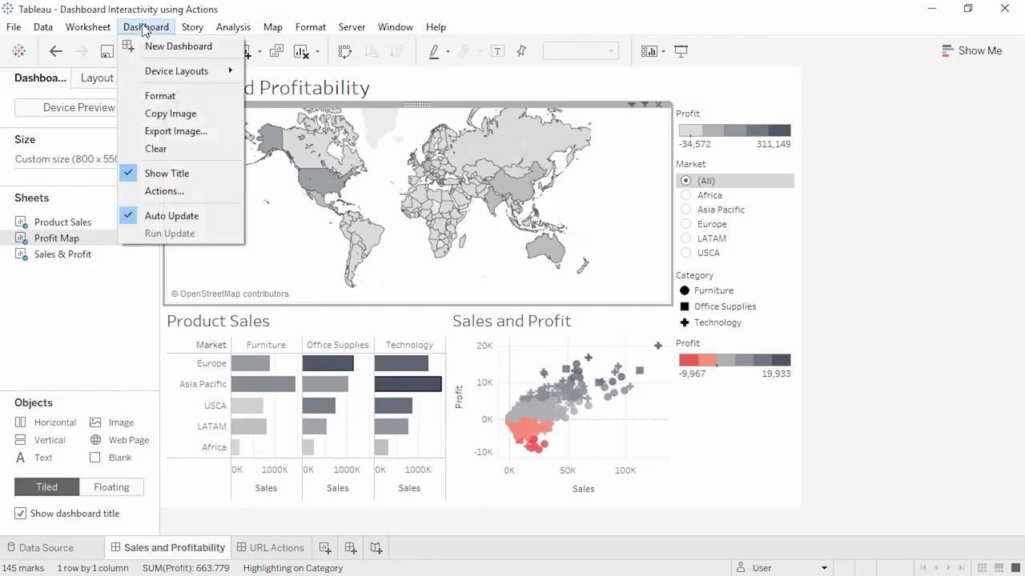
left_click(159, 191)
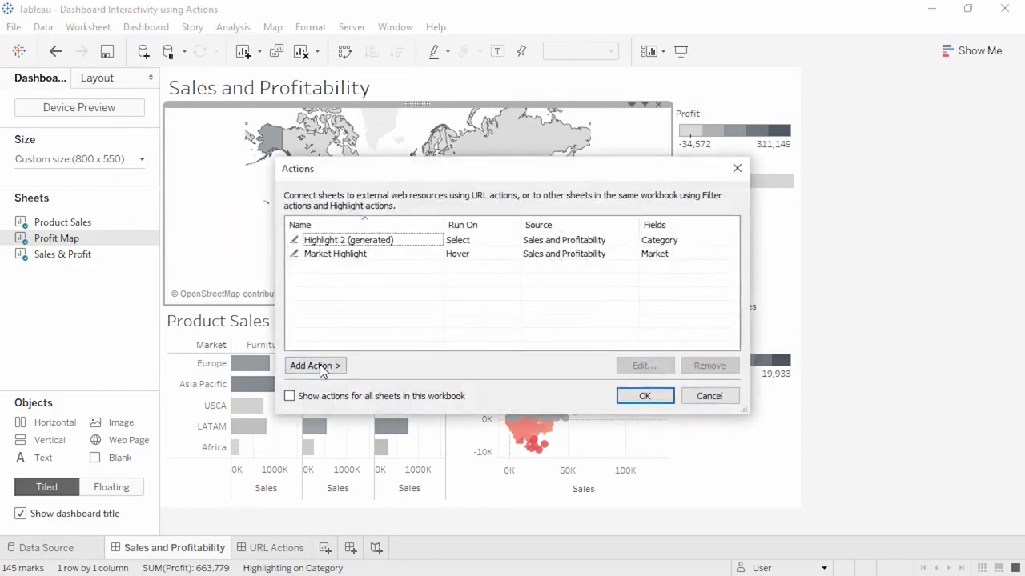
left_click(319, 366)
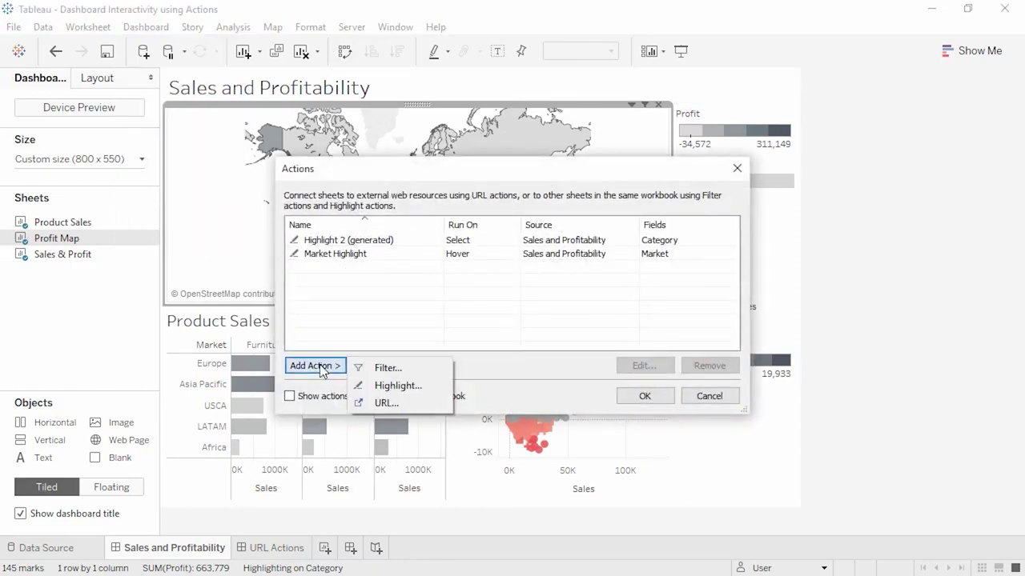
left_click(389, 369)
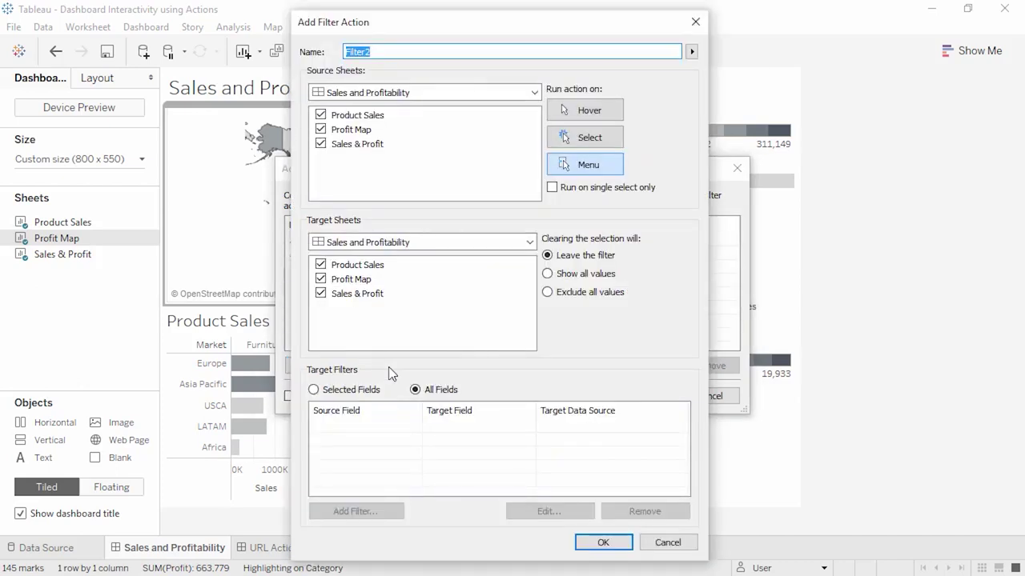
type("Filter to just this country")
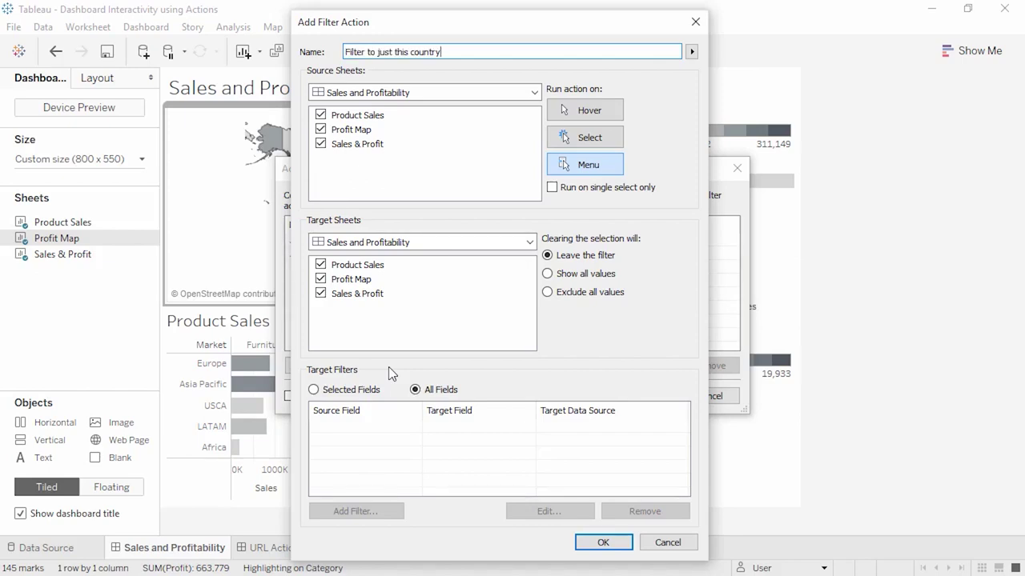
Use only Profit Map as the filter source, exclude it from the targets, show all values when cleared, and save the action
left_click(320, 144)
left_click(321, 116)
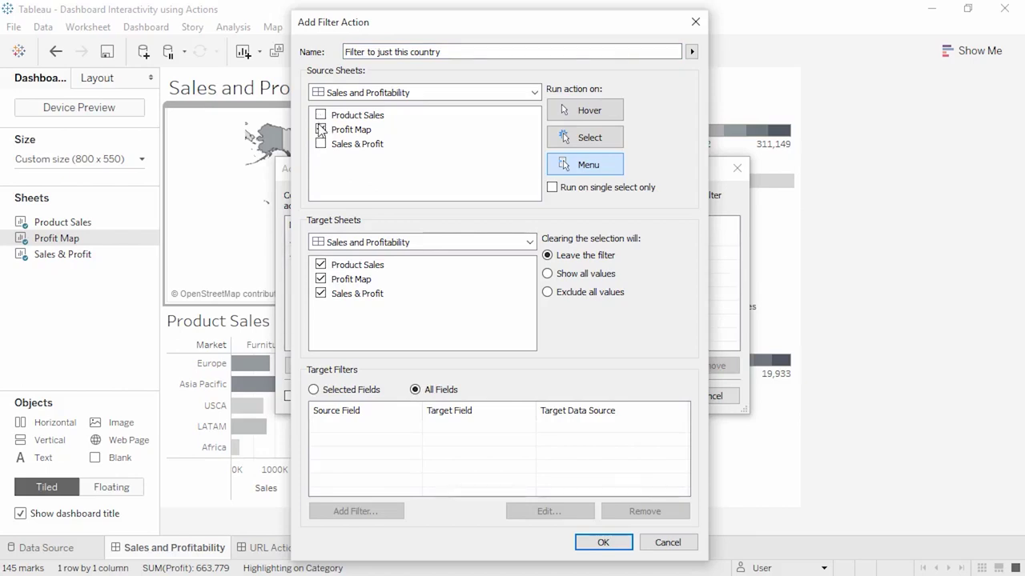
left_click(321, 280)
left_click(548, 274)
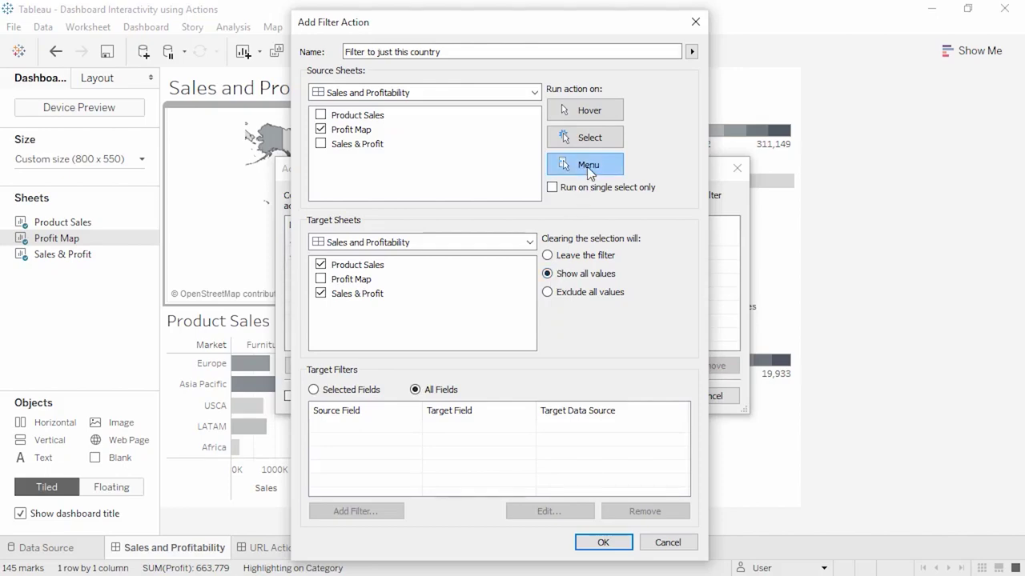
left_click(602, 543)
left_click(644, 395)
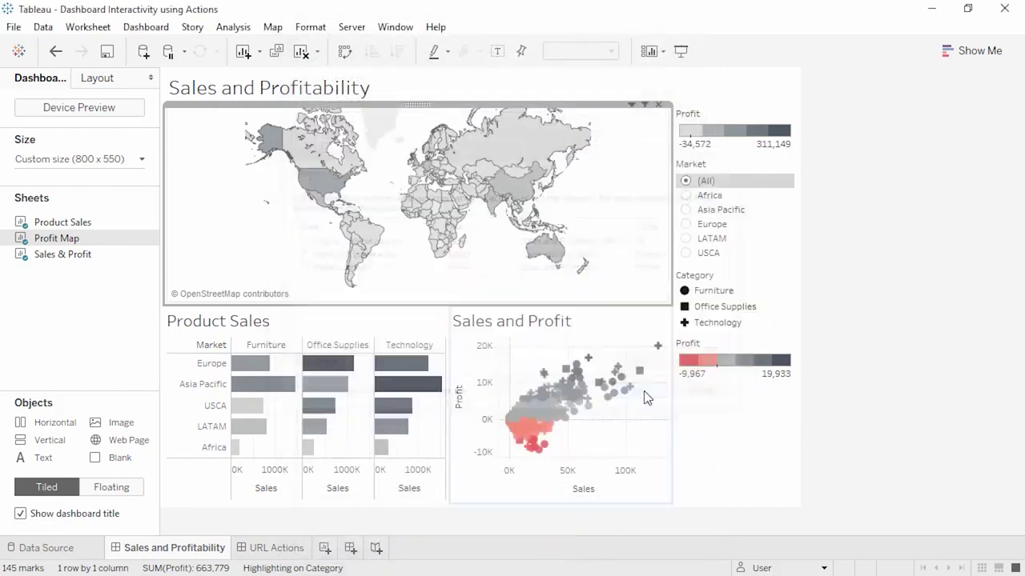
Test the country filter by filtering the other charts to Brazil from the map, then clear the selection
mouse_move(522, 363)
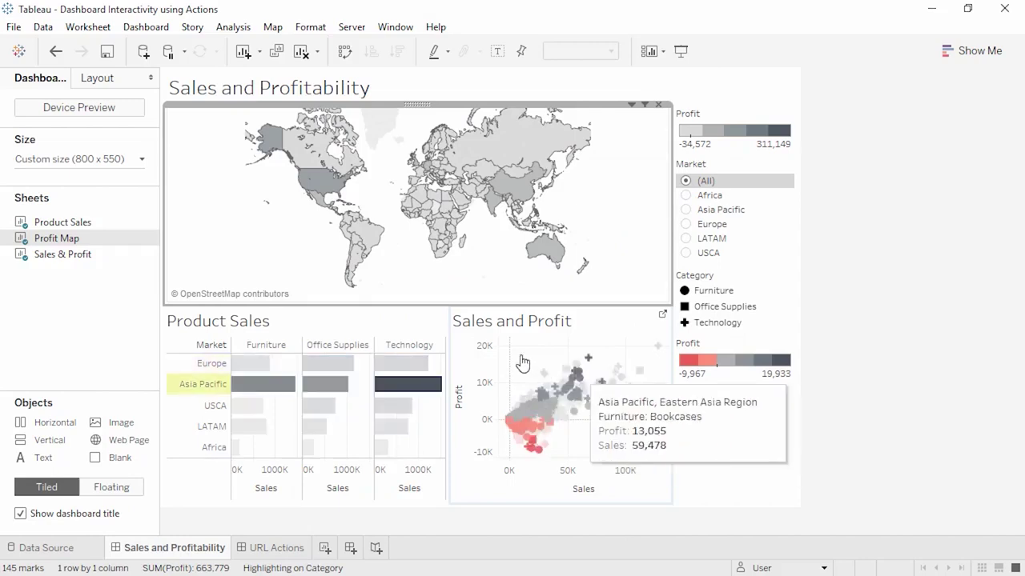
left_click(375, 248)
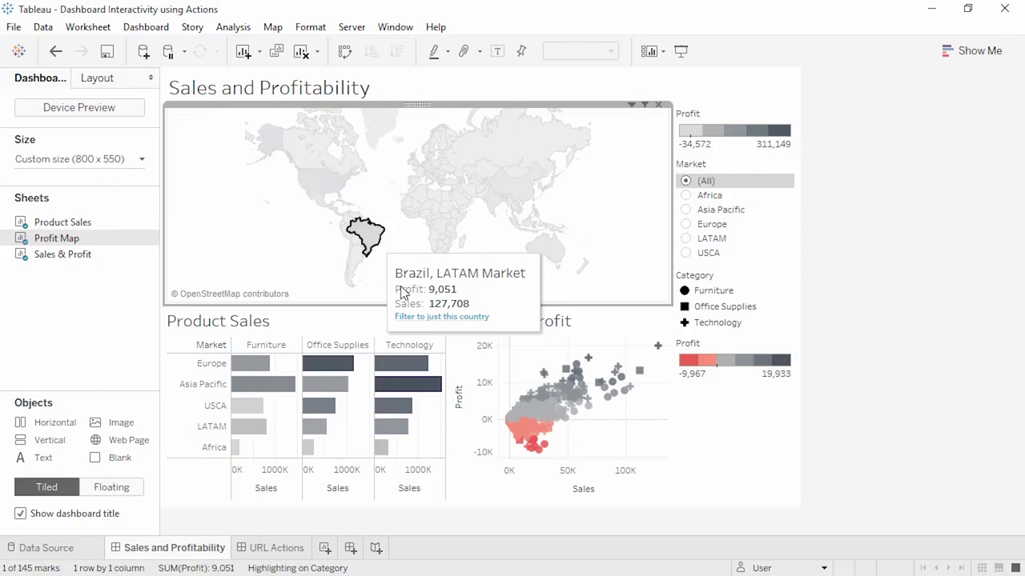
left_click(412, 317)
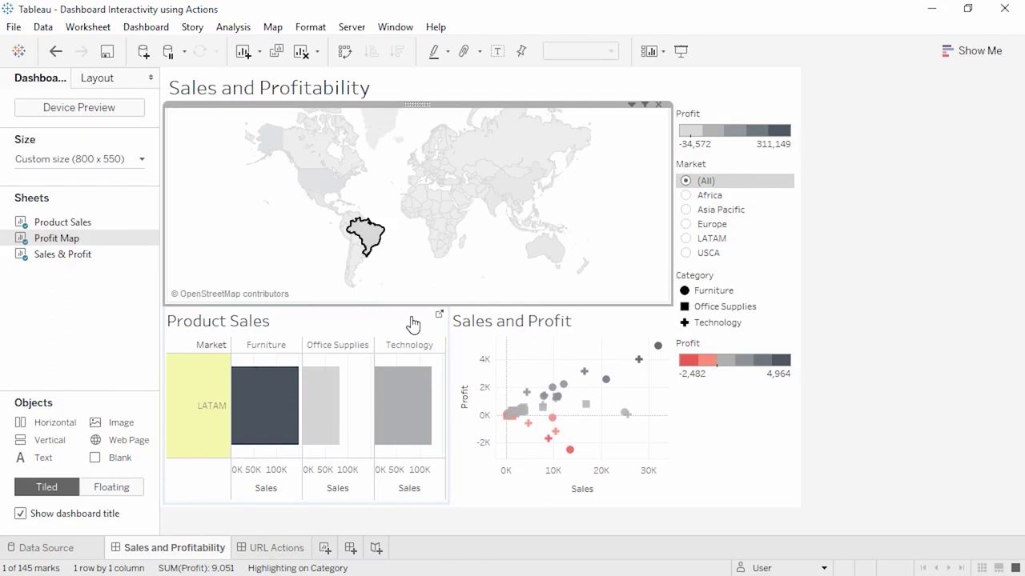
left_click(373, 247)
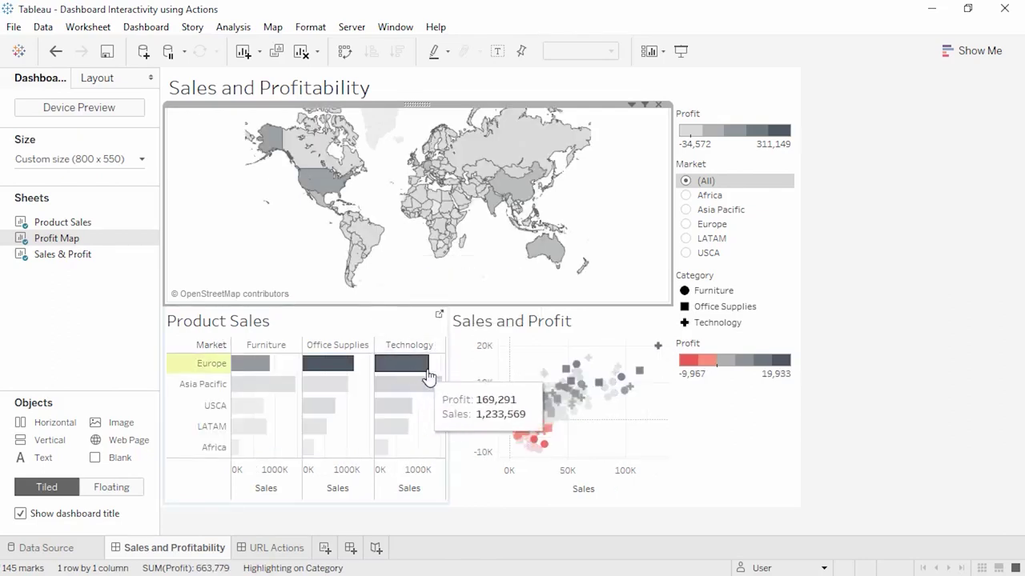
mouse_move(544, 378)
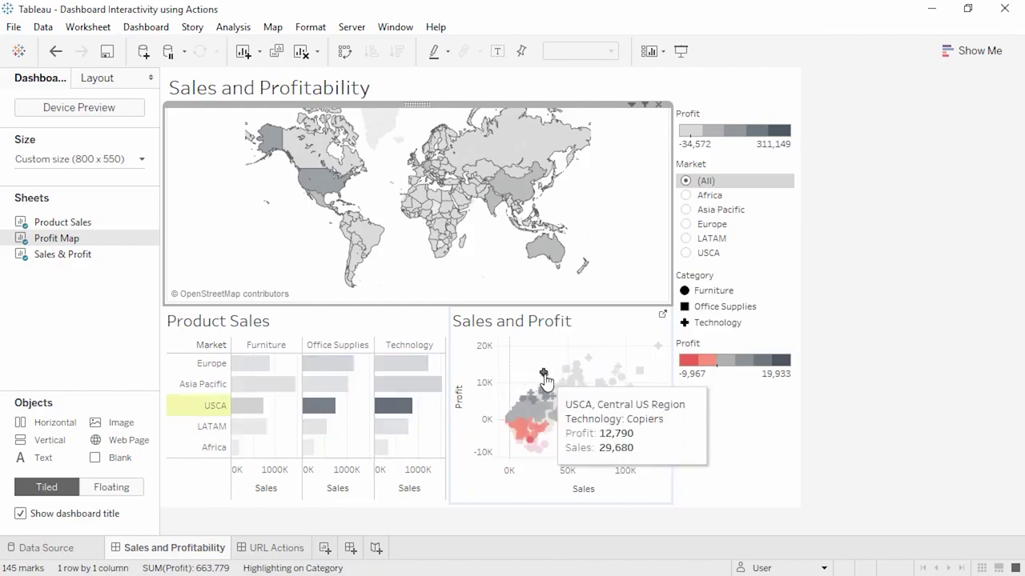
Open the URL Actions dashboard
left_click(290, 550)
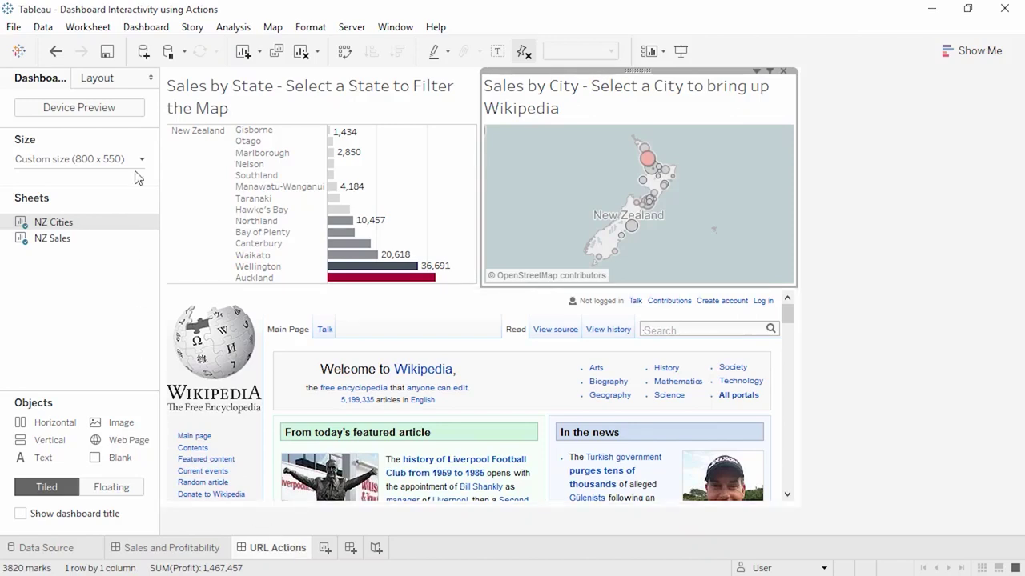
Add a URL action to the URL Actions dashboard and name it "Wikipedia for <City>" using the City field
left_click(140, 29)
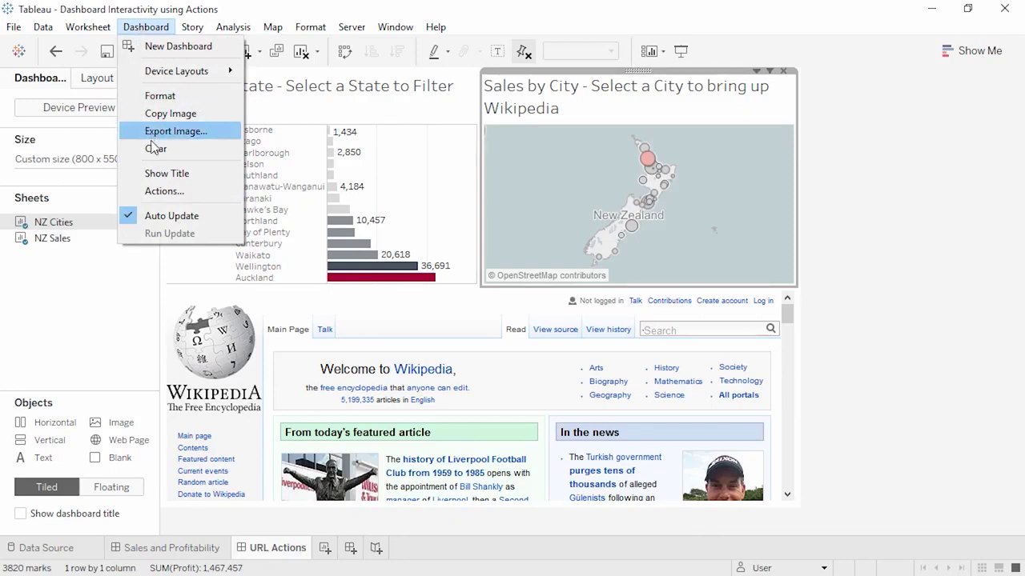
left_click(154, 190)
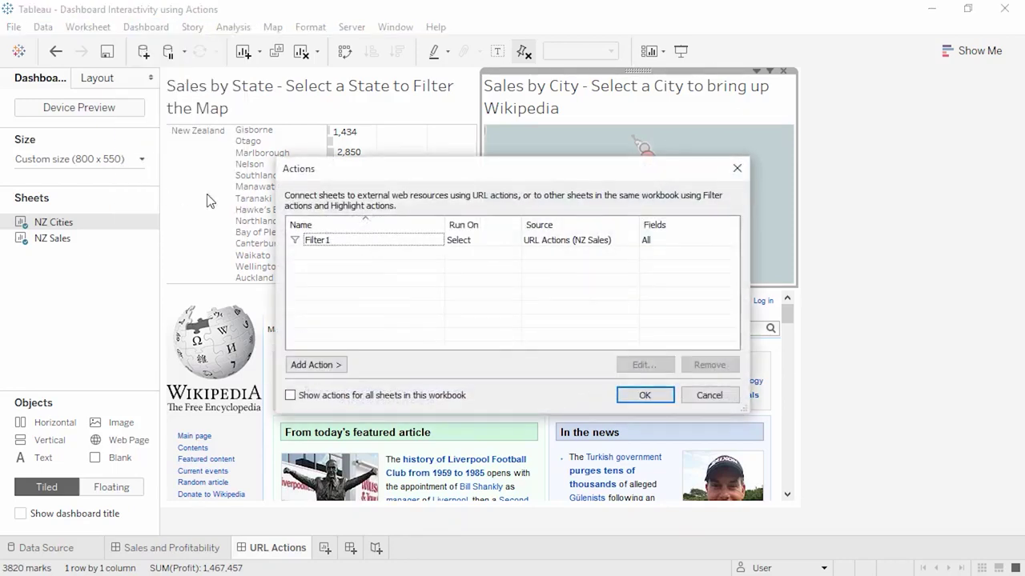
left_click(316, 366)
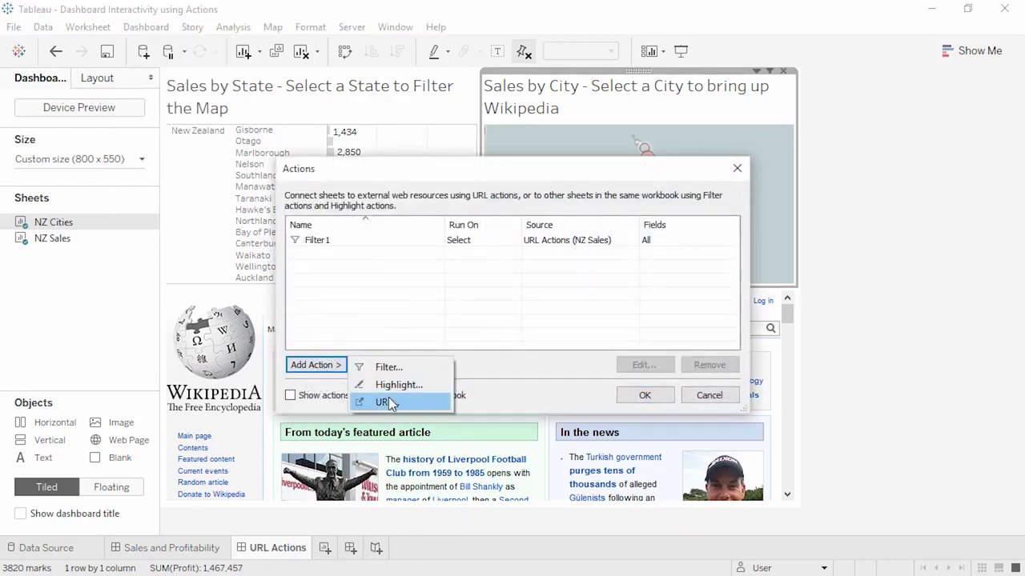
left_click(387, 402)
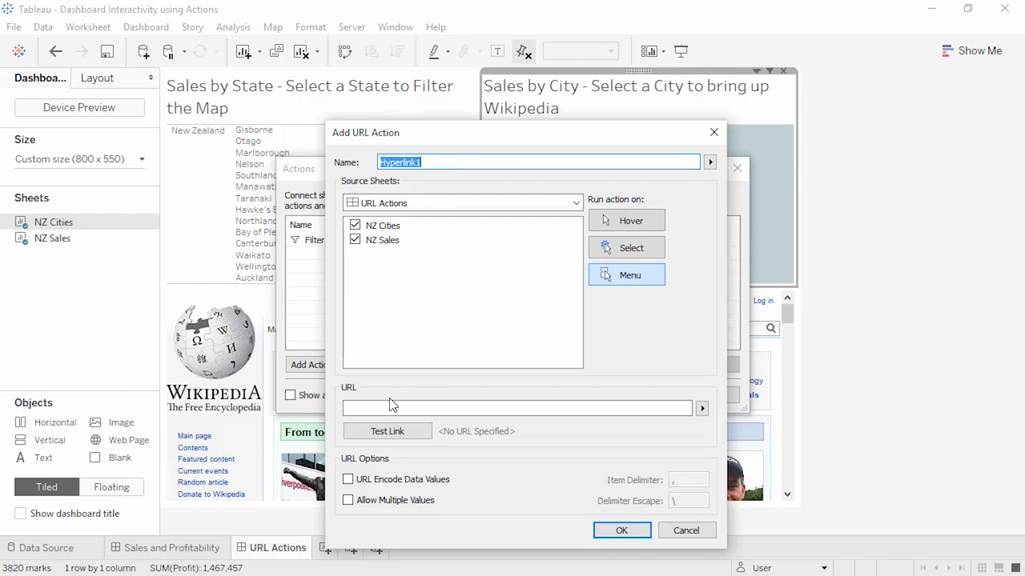
type("Wikipedia for")
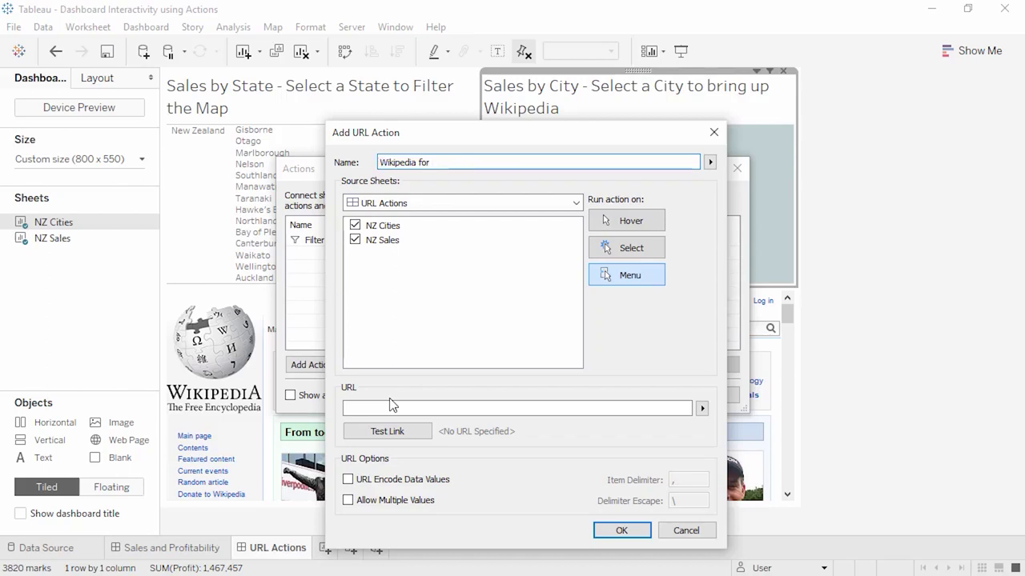
left_click(710, 162)
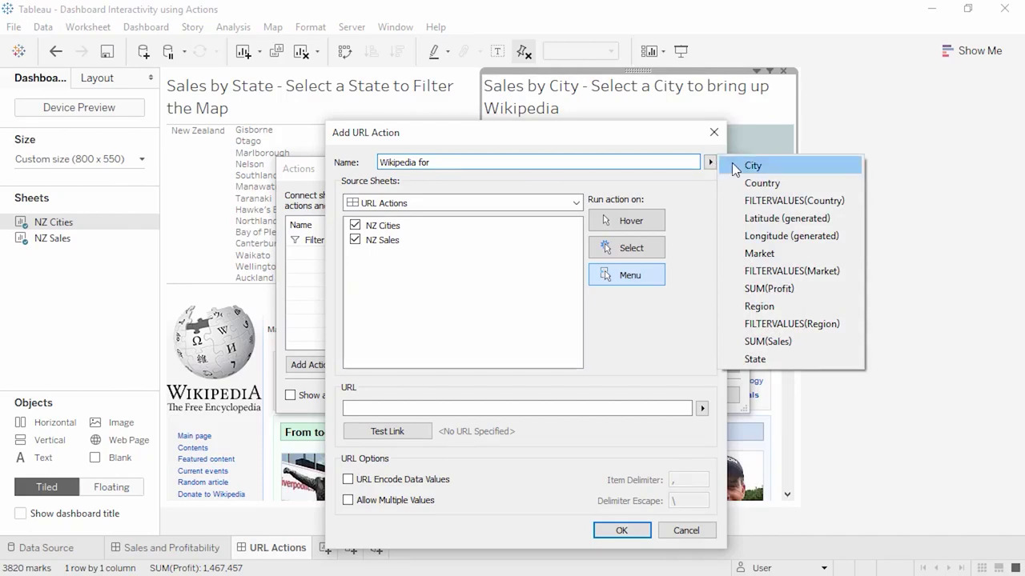
left_click(733, 165)
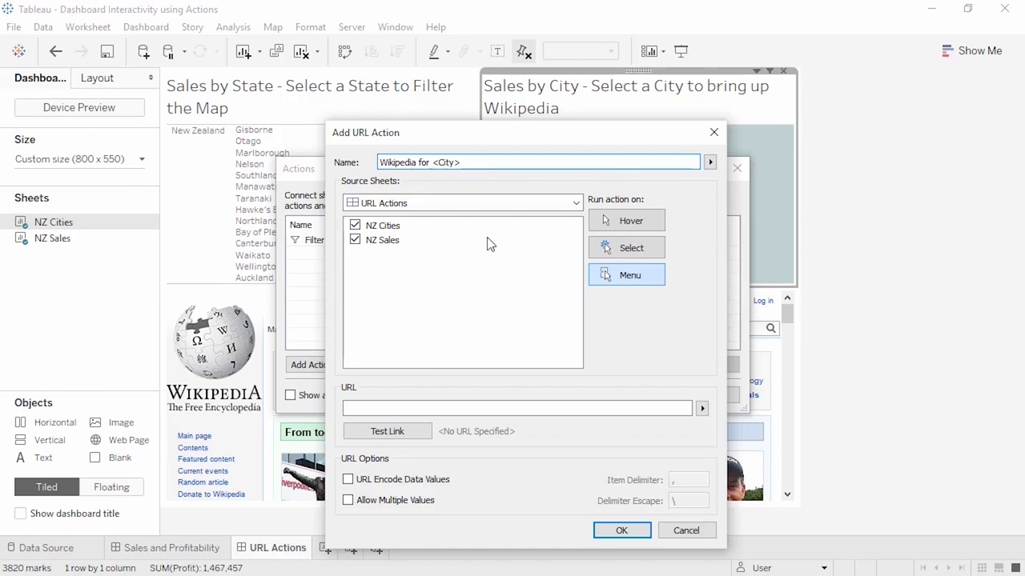
Keep only NZ Cities as the source sheet and set the URL to en.wikipedia.org/wiki/<City>
left_click(355, 239)
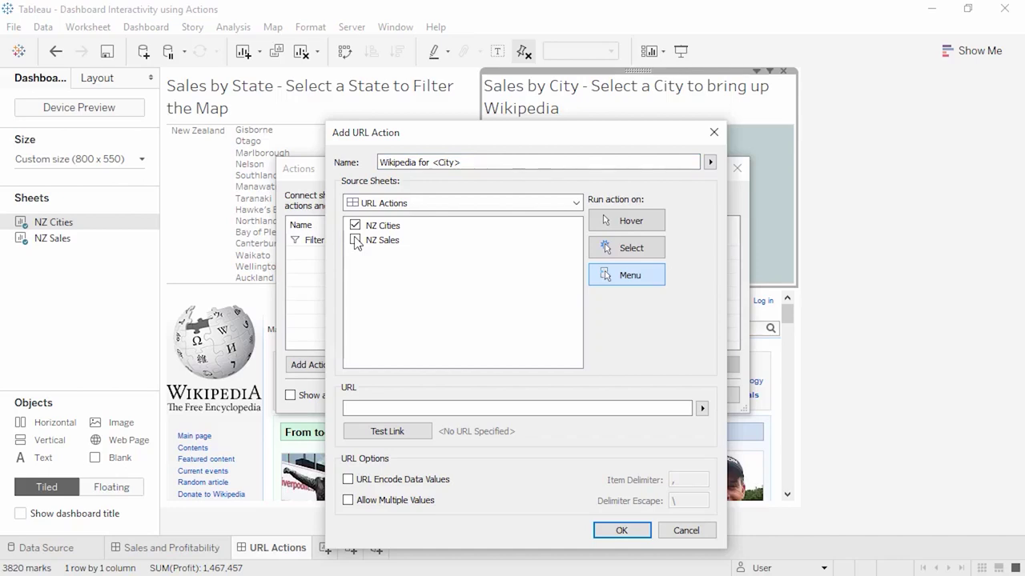
left_click(376, 410)
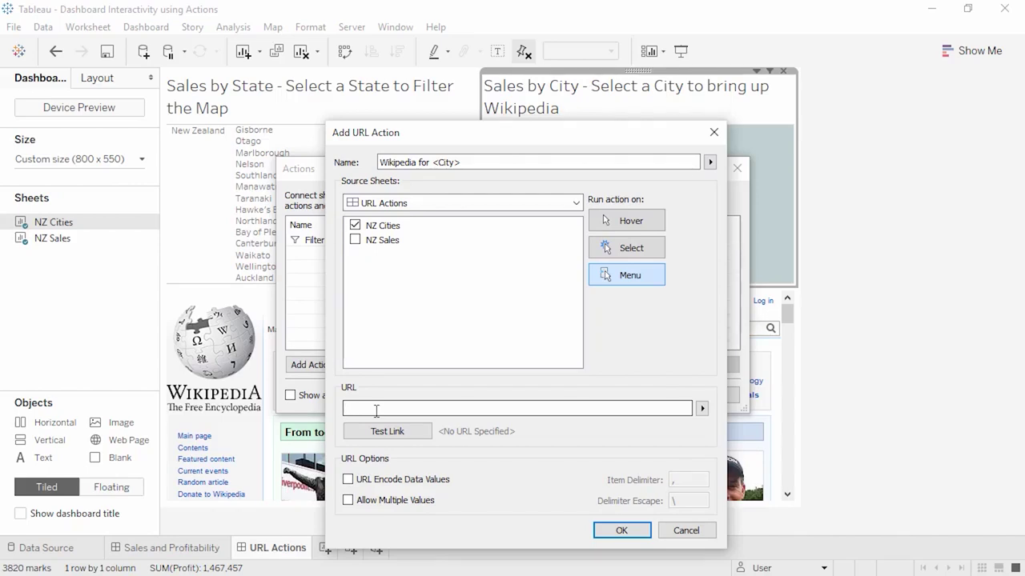
type("en.wikipedia.org/wiki/")
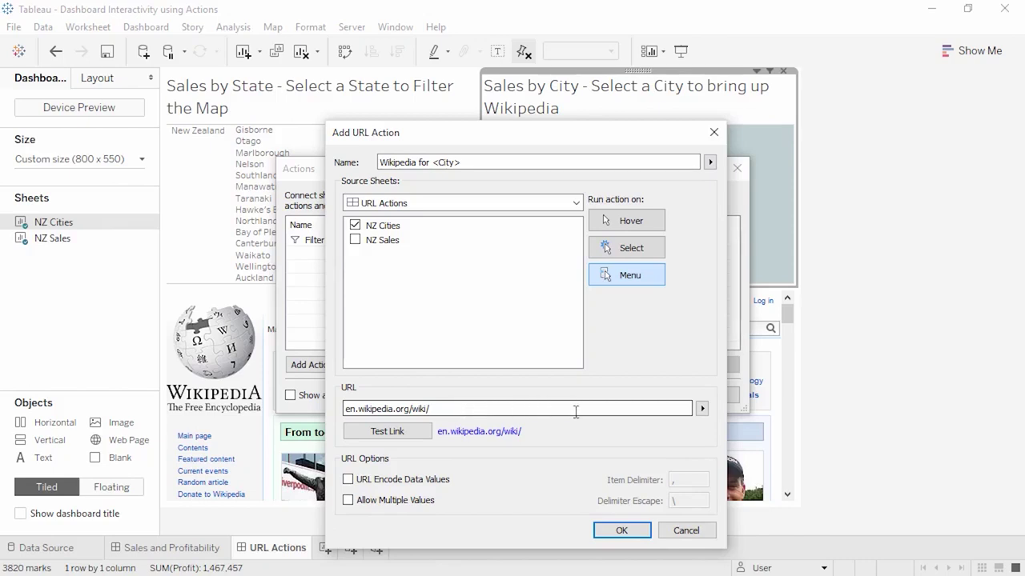
left_click(702, 409)
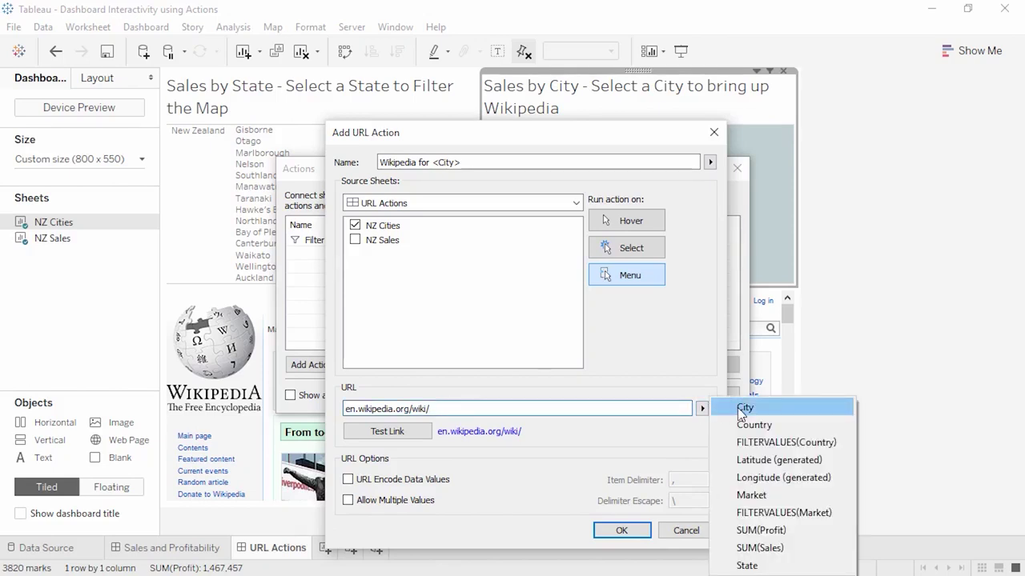
left_click(737, 407)
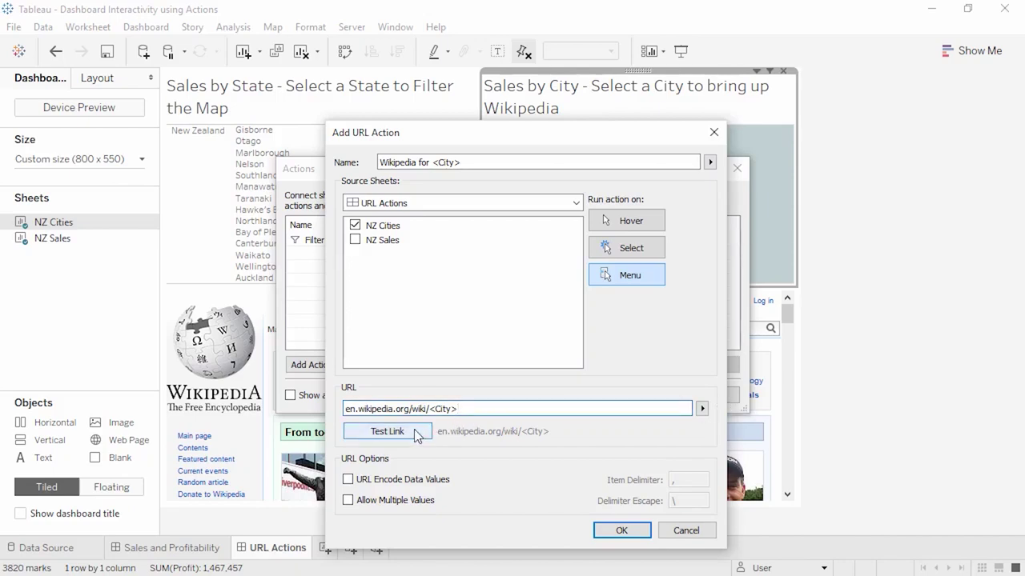
Test the action's link in the browser, return to Tableau, and save the URL action
left_click(387, 431)
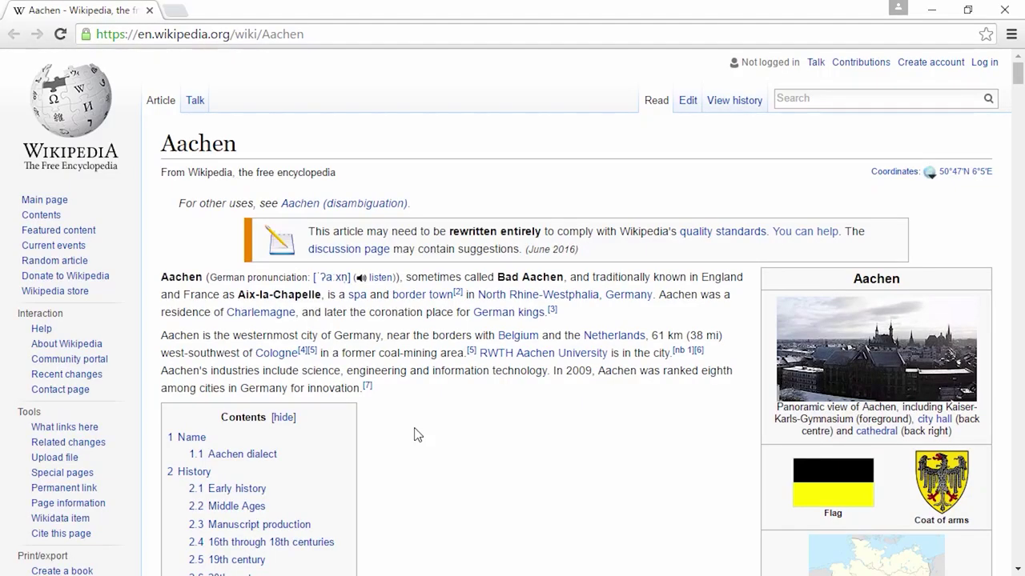
left_click(931, 11)
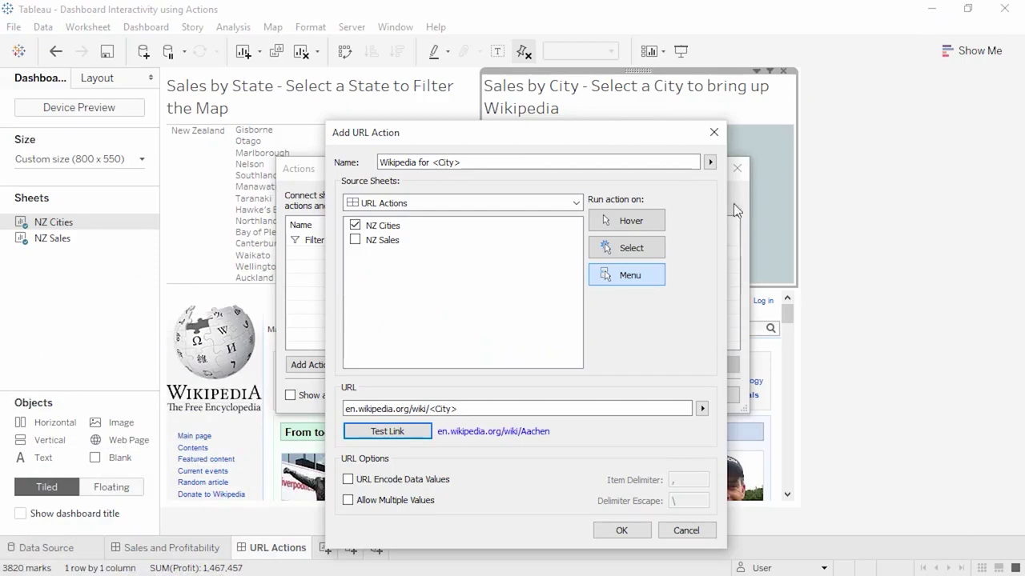
left_click(620, 531)
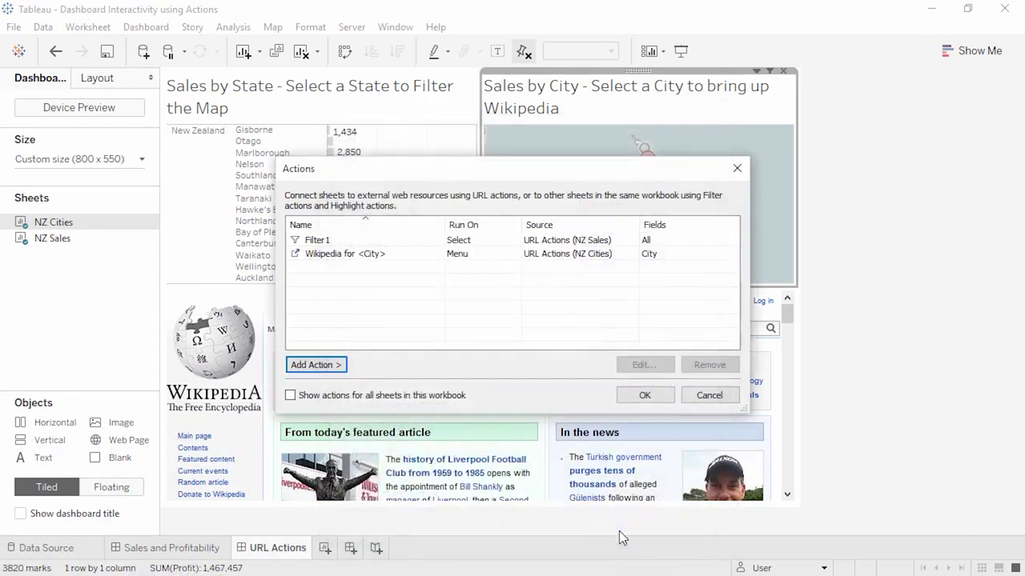
left_click(647, 396)
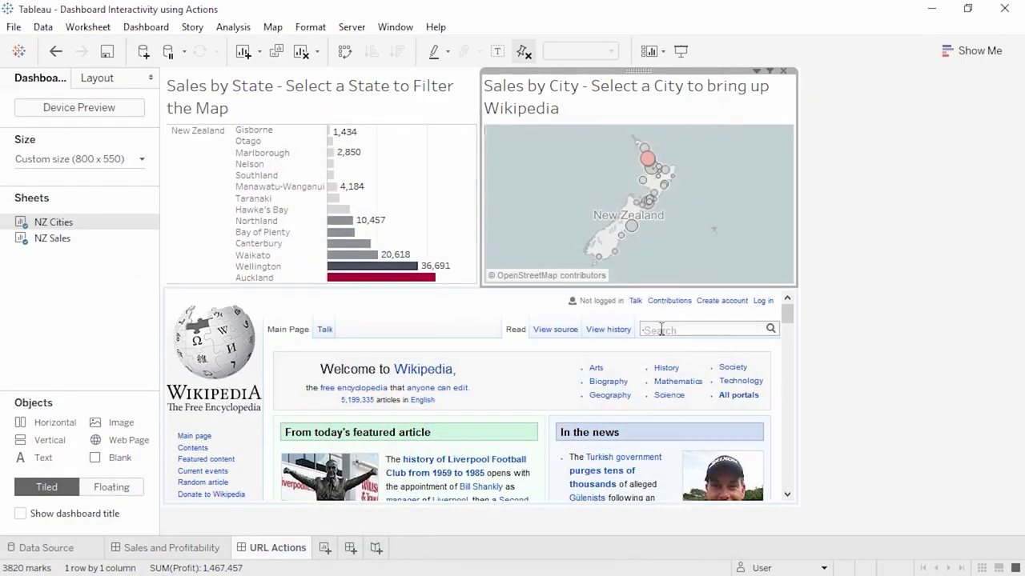
Test the URL action by opening the Wikipedia article for Dunedin from the city map and look through it
left_click(615, 254)
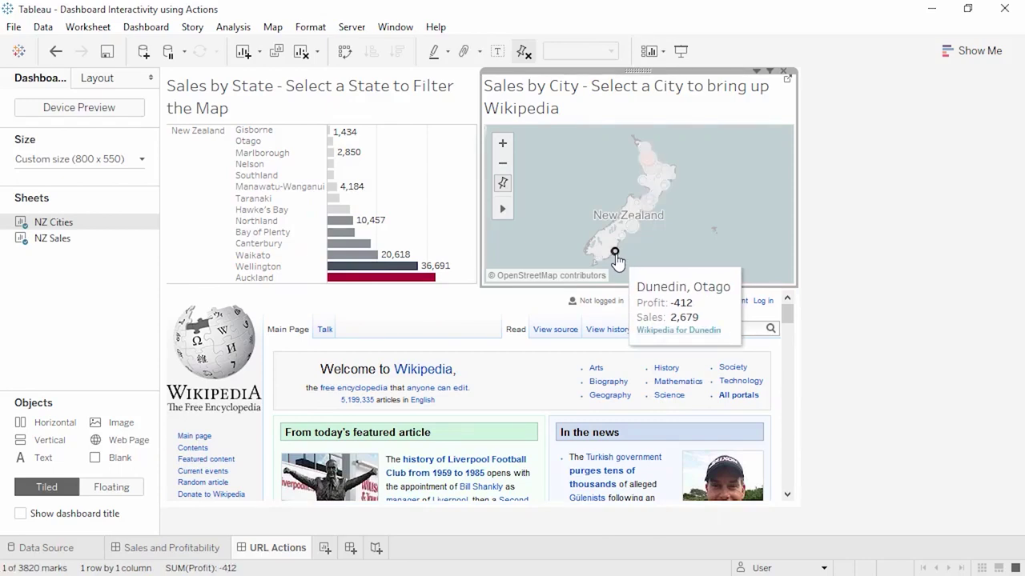
left_click(652, 331)
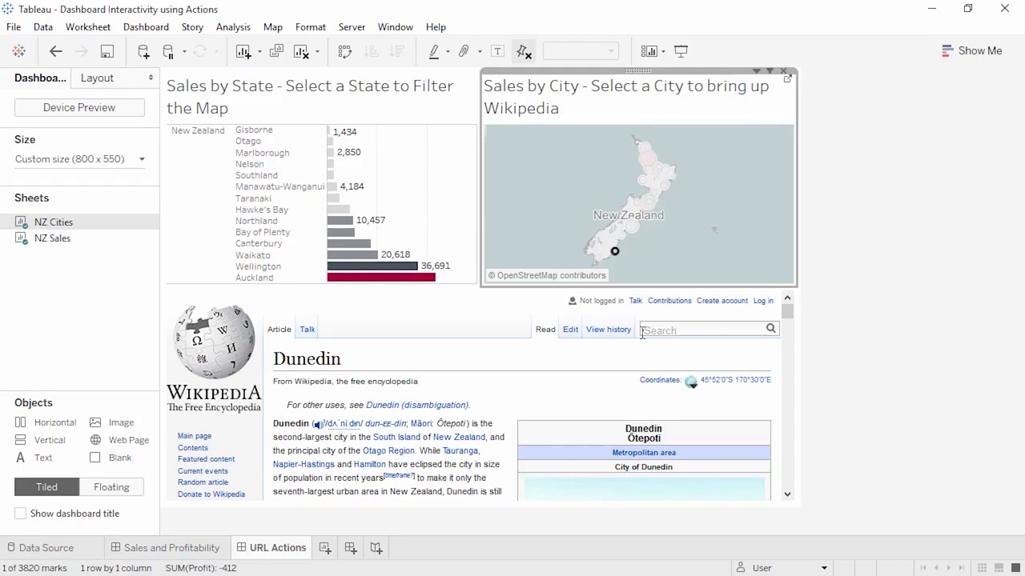
scroll(572, 379, "down", 1)
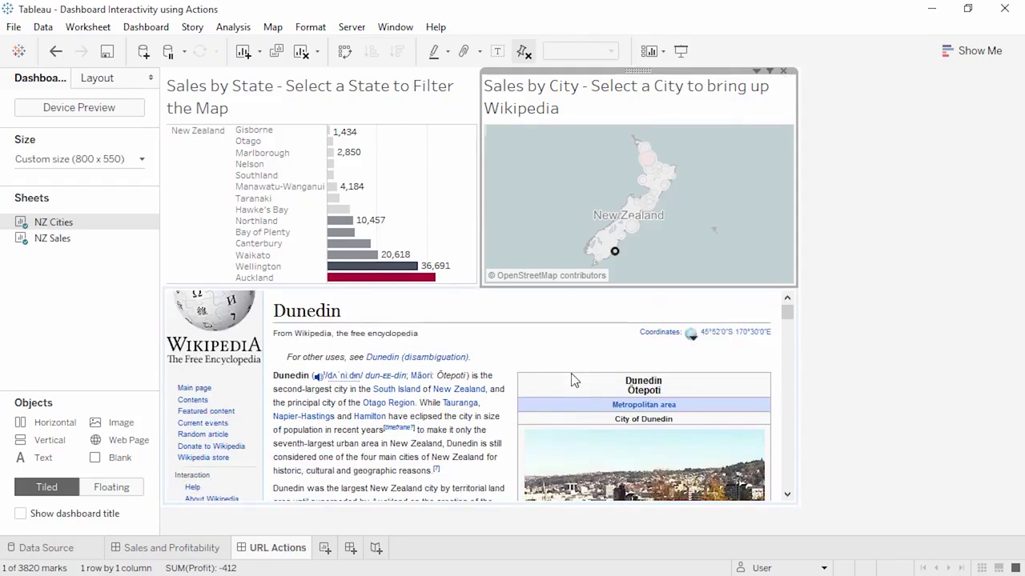
scroll(571, 379, "down", 1)
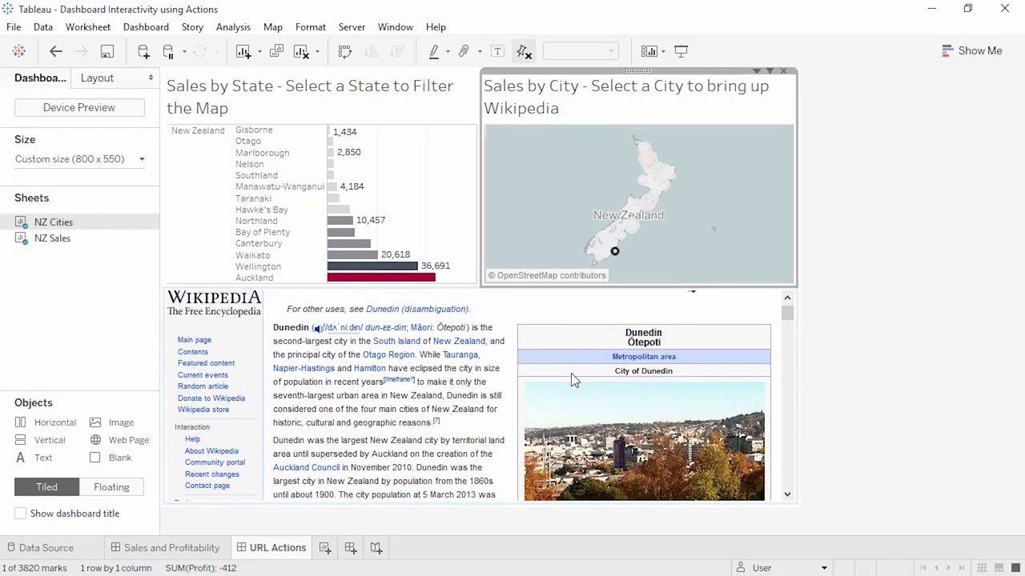
left_click(468, 350)
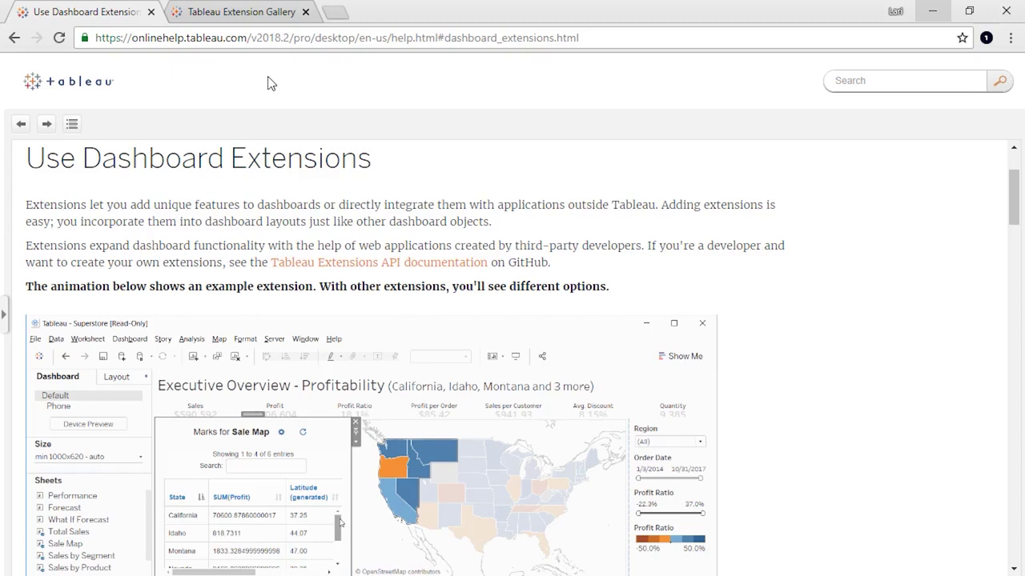
View the Data-Driven Parameters page in the Tableau Extension Gallery, then return to the Dashboard Extensions workbook
left_click(272, 16)
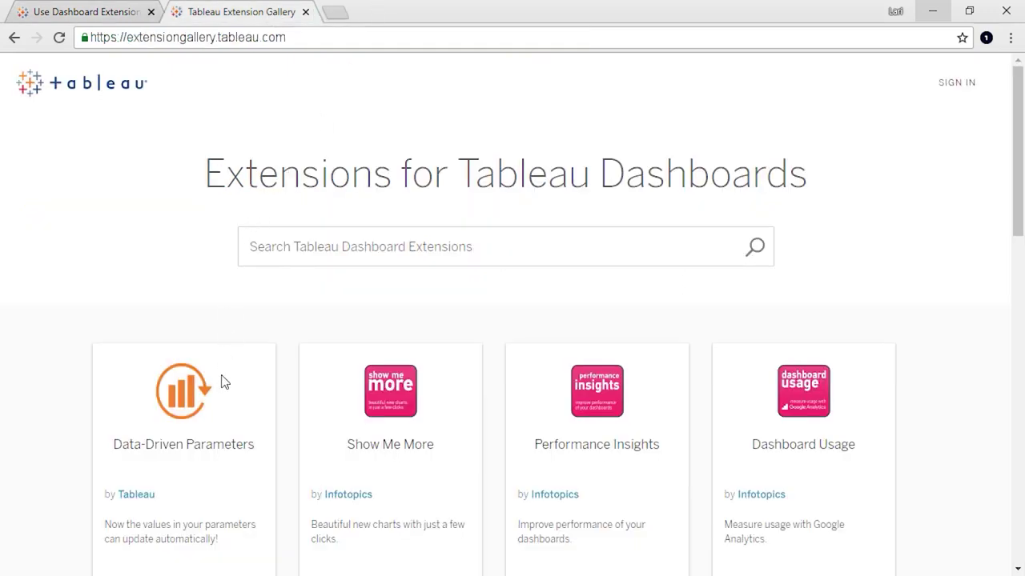
left_click(216, 449)
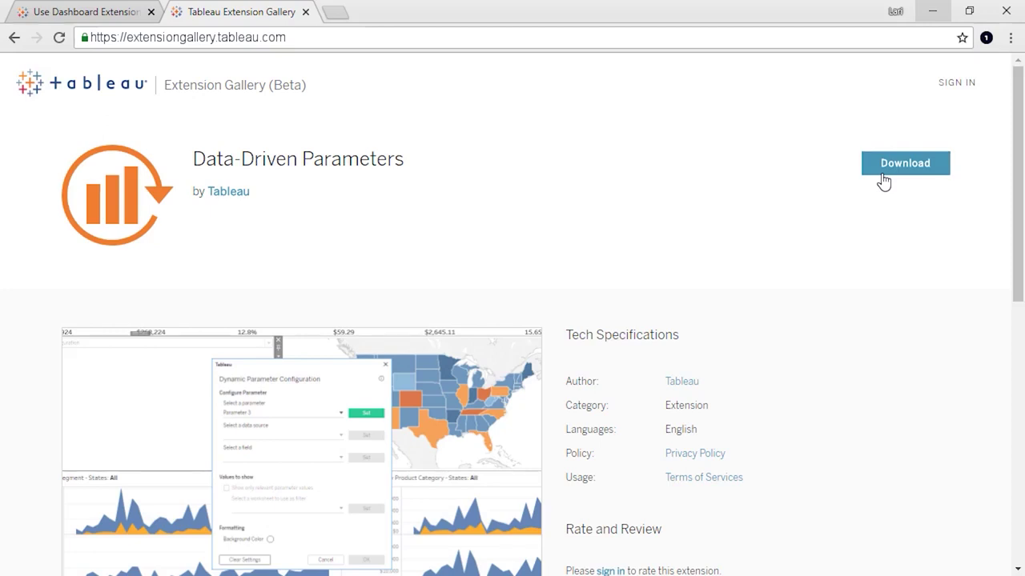
left_click(924, 18)
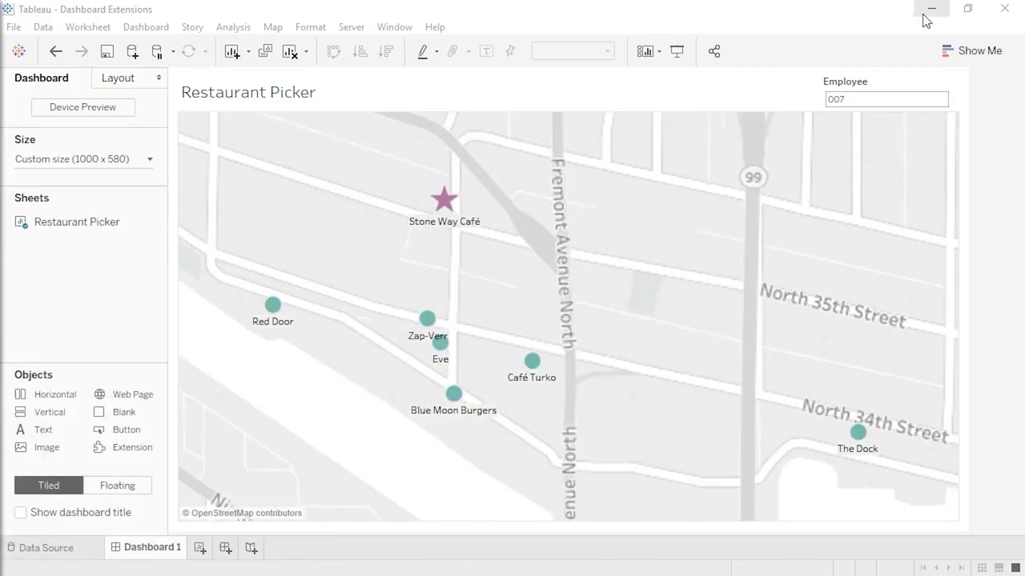
Test the Employee parameter on the Restaurant Picker dashboard with the values 006 and 008, then restore 007
left_click(887, 99)
type("006")
key("Return")
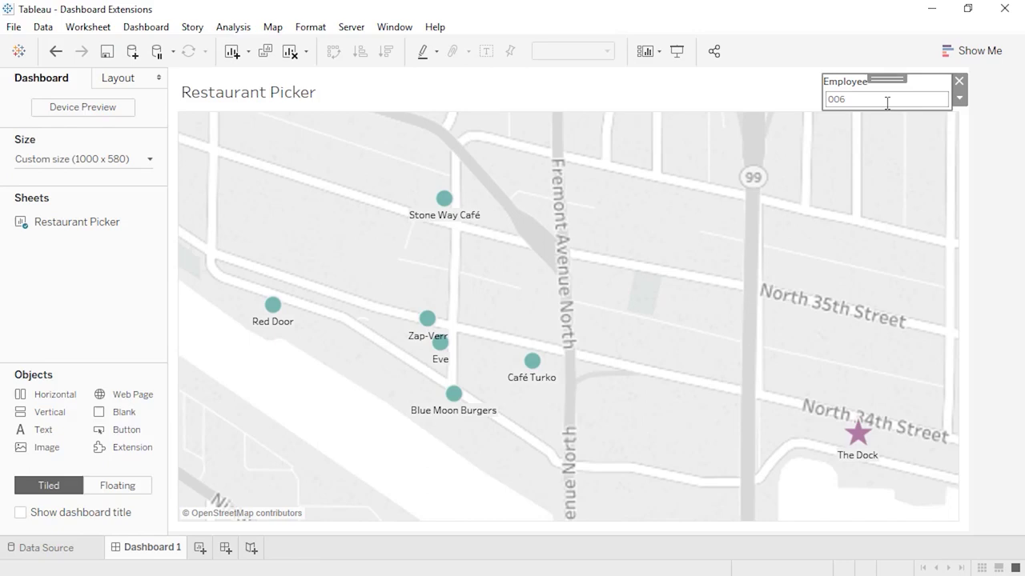
left_click(887, 102)
type("008")
key("Return")
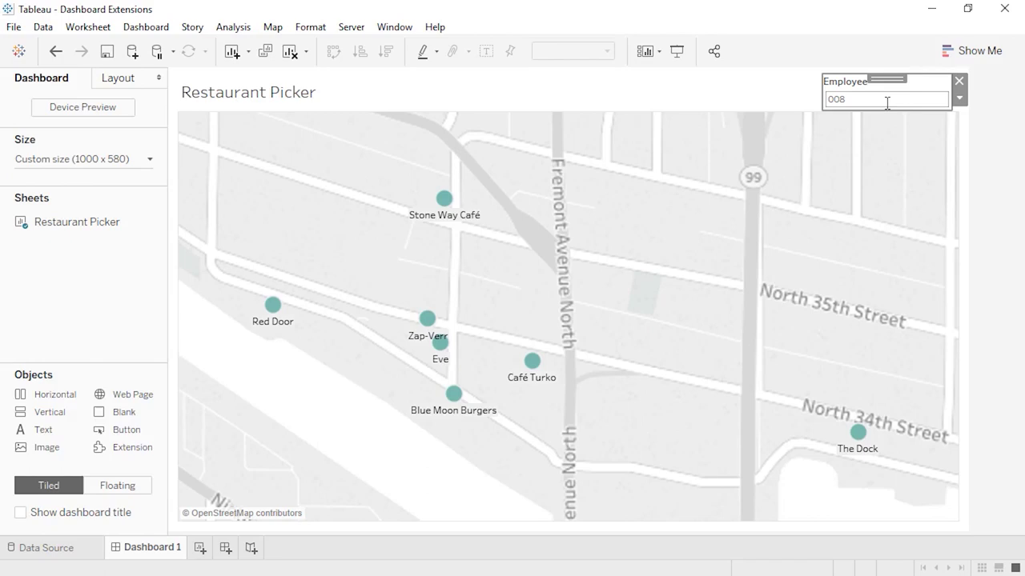
double_click(887, 100)
type("007")
key("Return")
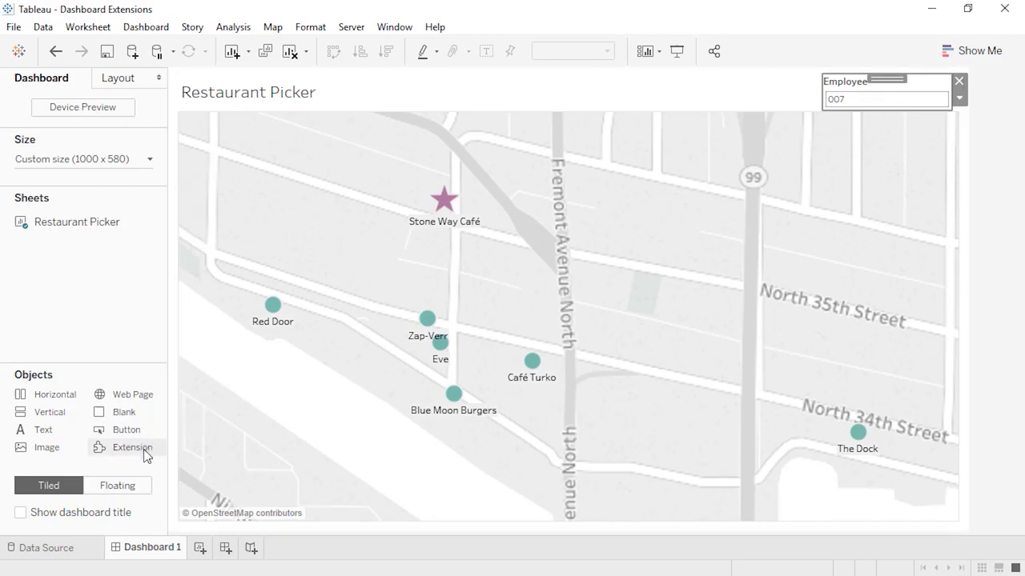
Place an extension object under the Employee parameter, load the downloaded Data-Driven Parameter extension into it, and allow it to run
left_click_drag(144, 450, 680, 115)
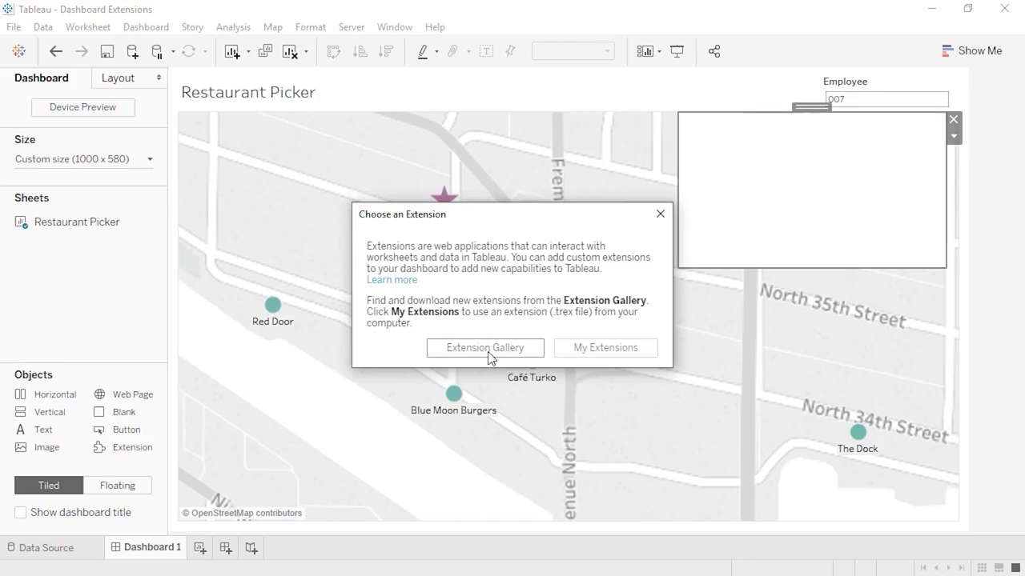
left_click(596, 349)
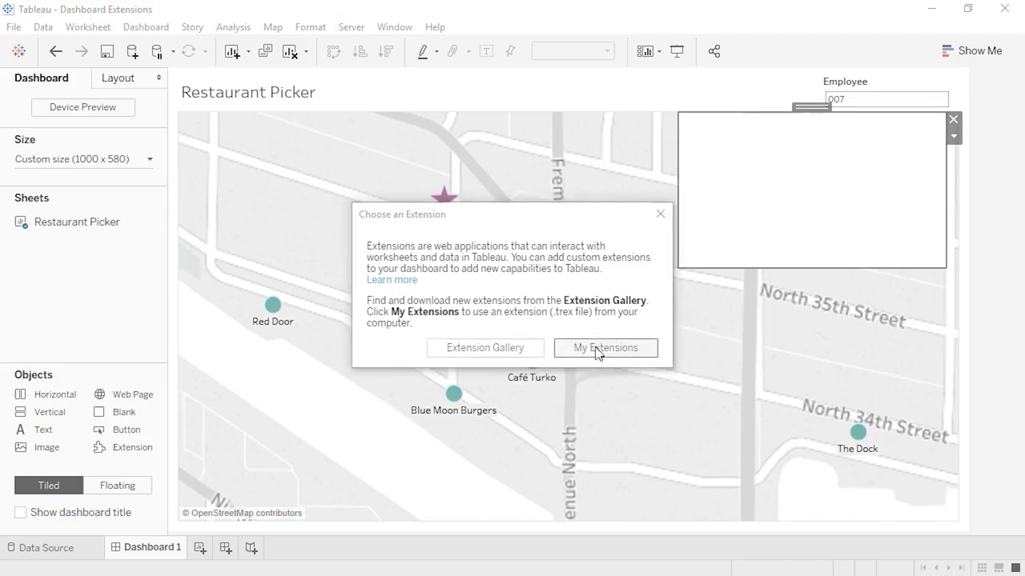
left_click(593, 290)
double_click(593, 294)
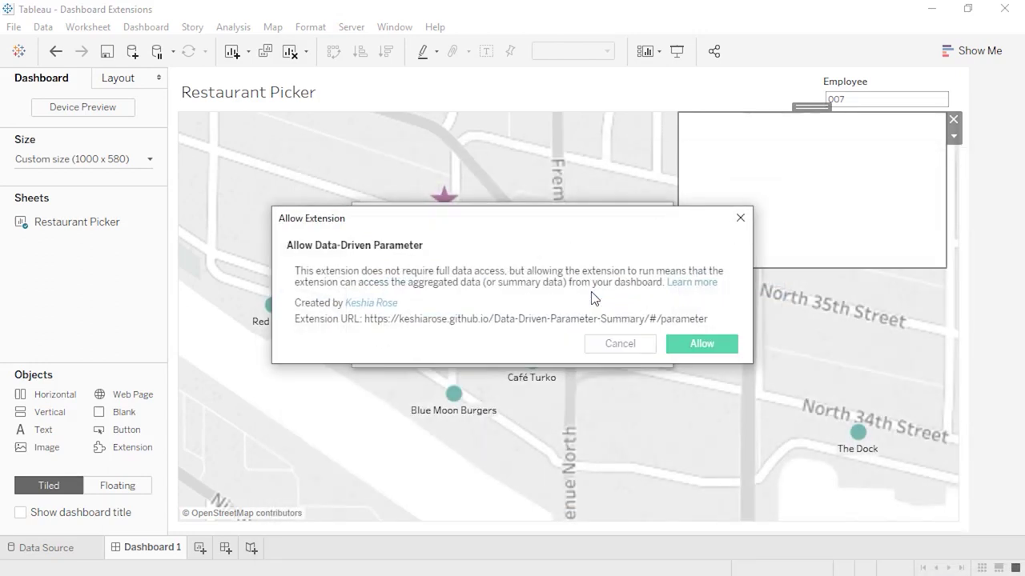
left_click(689, 344)
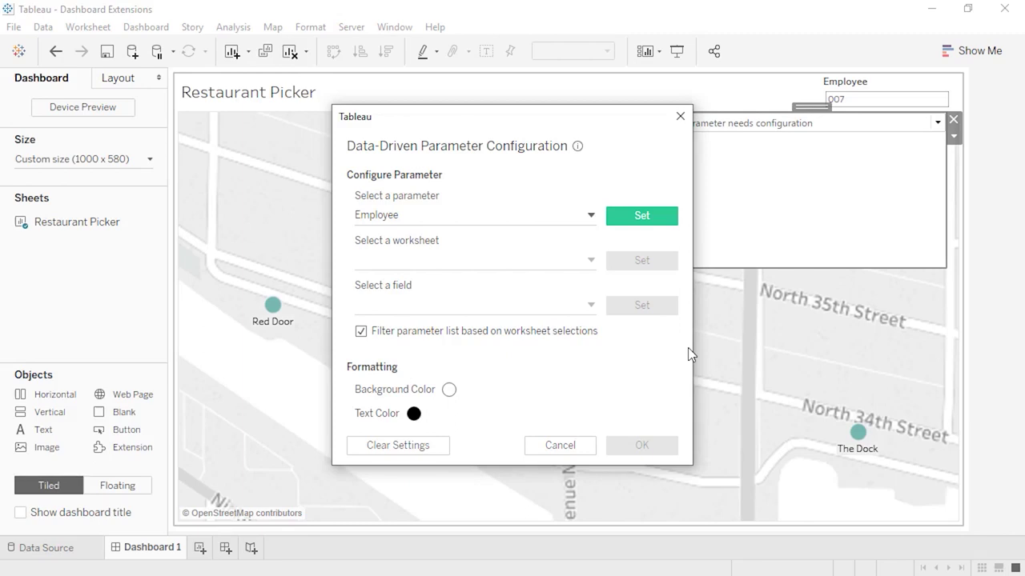
Configure the extension with the Employee parameter, the Restaurant Picker worksheet and the Employee ID field
left_click(632, 227)
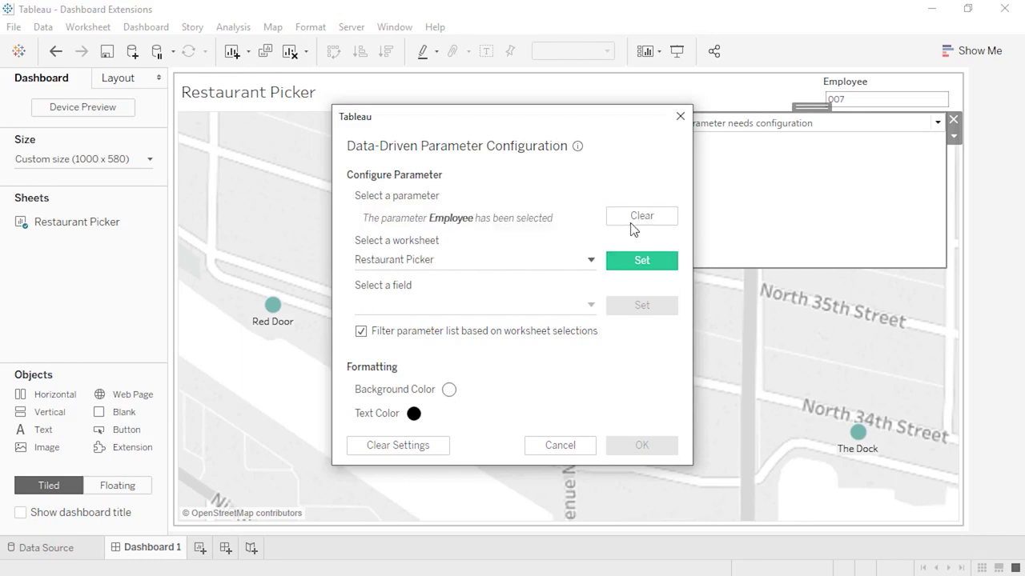
left_click(642, 262)
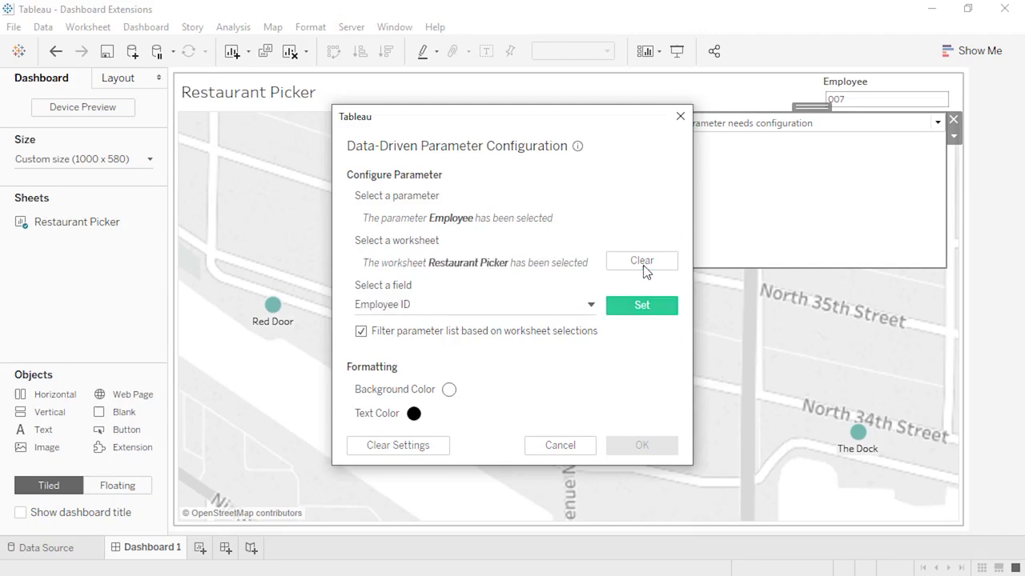
left_click(591, 307)
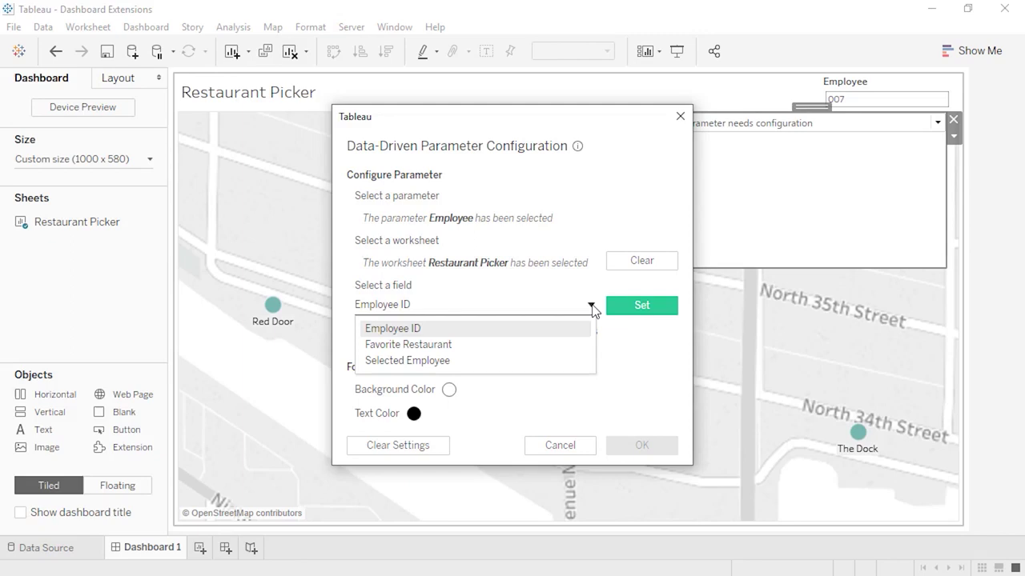
left_click(592, 308)
left_click(633, 305)
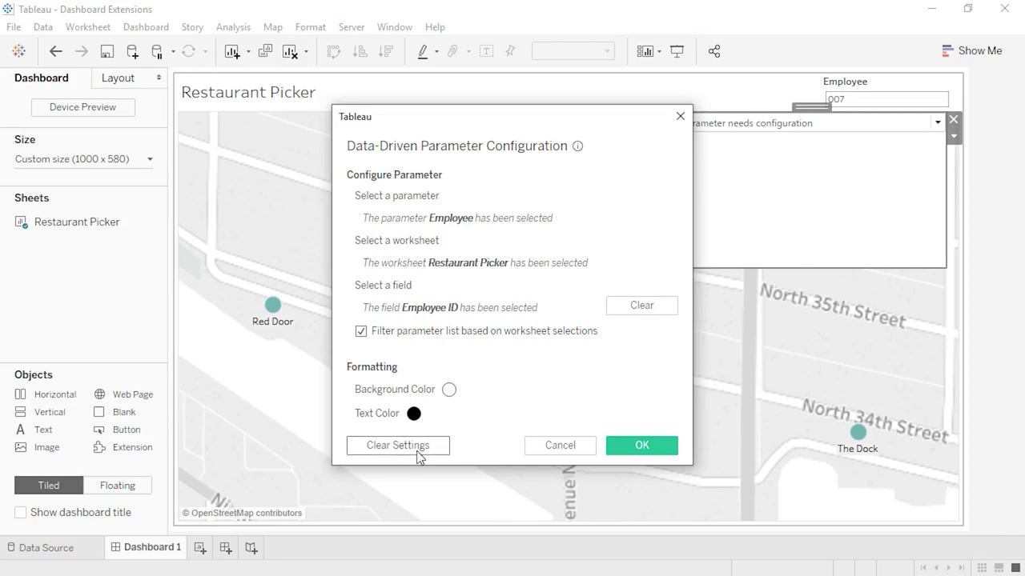
Accept the extension configuration, then replace the original Employee parameter control with the shrunken extension in the same place above the map
left_click(629, 445)
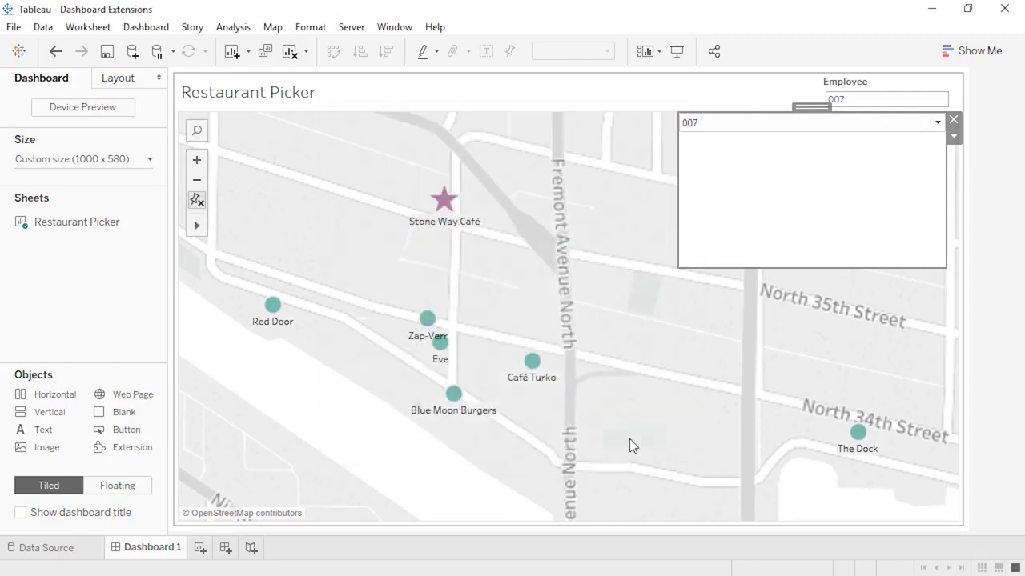
left_click_drag(679, 272, 823, 144)
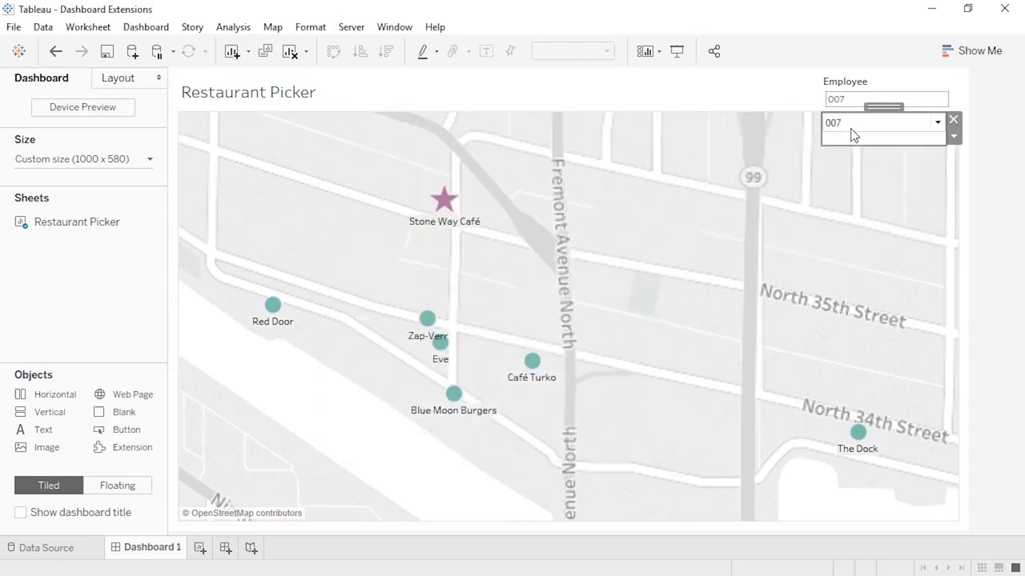
left_click(893, 90)
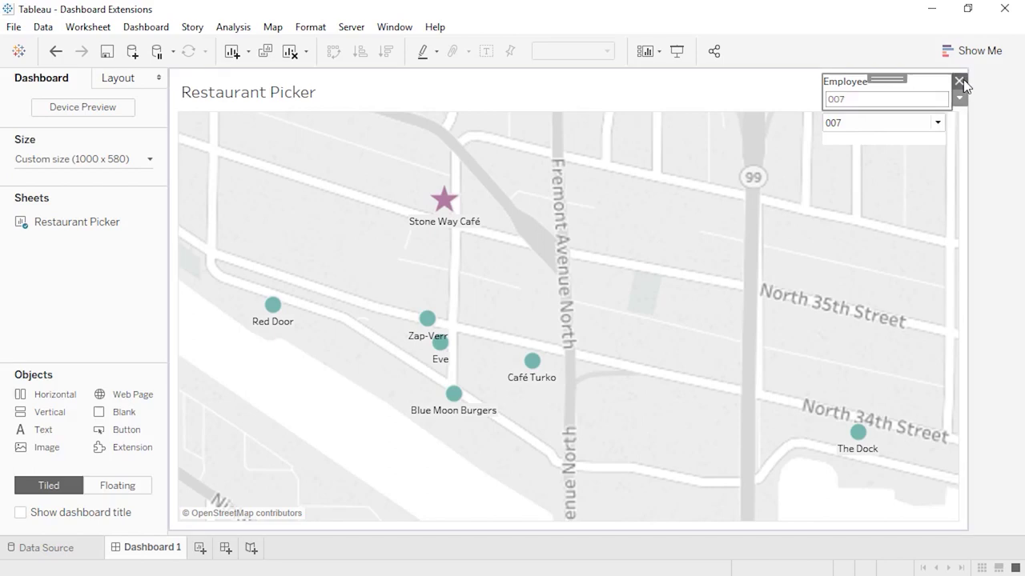
left_click(958, 83)
left_click(933, 124)
mouse_move(892, 115)
left_mouse_down()
mouse_move(887, 83)
mouse_move(898, 67)
left_mouse_up()
Switch to the Employee Info workbook in Excel, add employee 008 in row 9 with birthday, Evergreens, 47.64946 and -122.348, and save
left_click(935, 12)
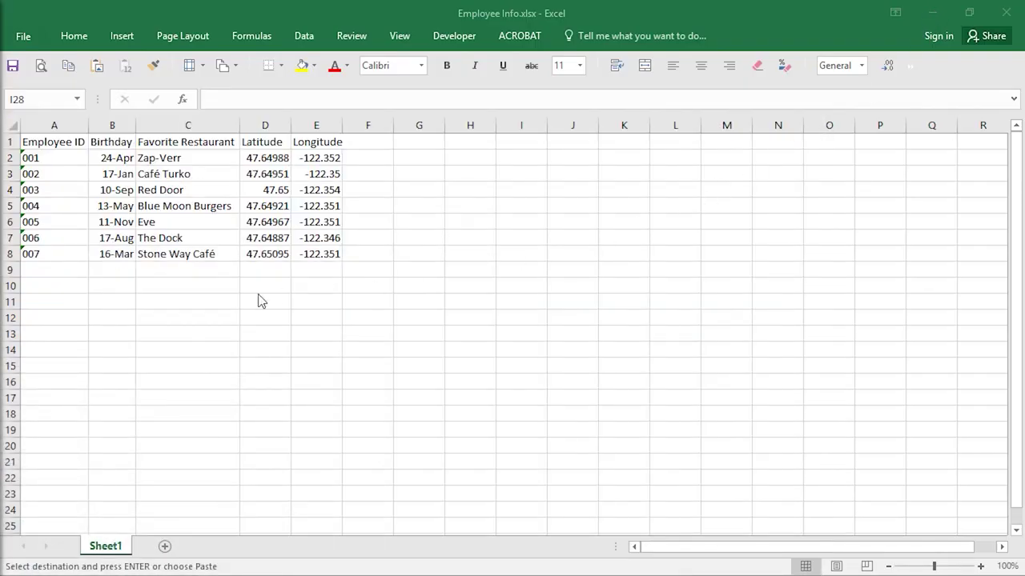
left_click(56, 273)
type("008\t23-Jul\tEvergreens\t47.64946\t-122.348")
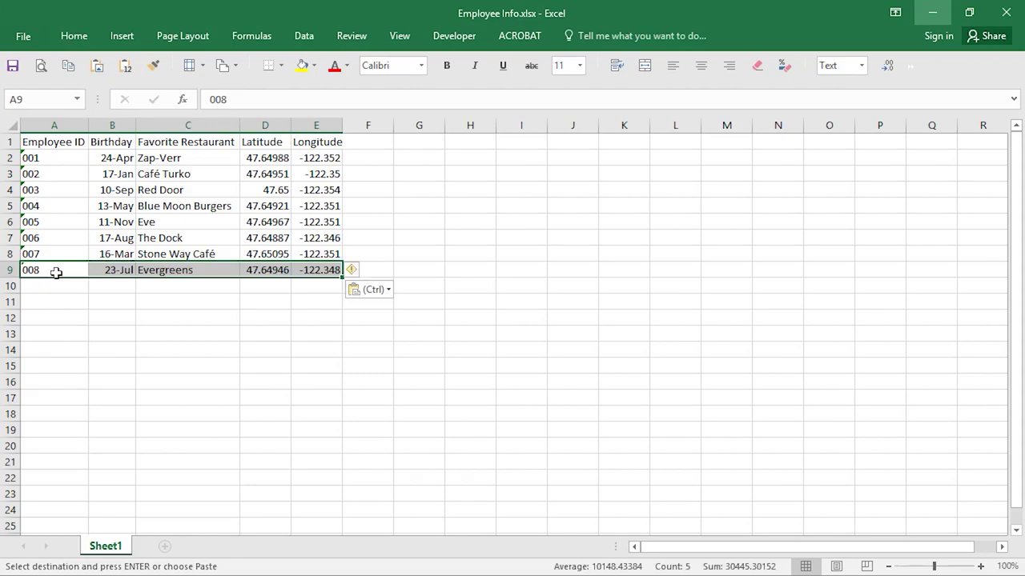
left_click(12, 66)
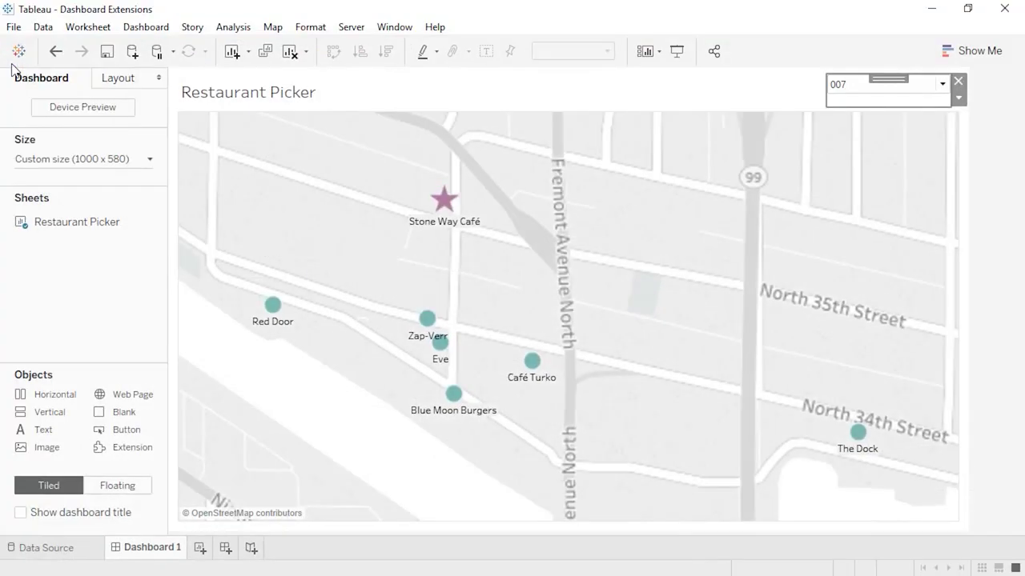
Refresh the Employee Info data source in Tableau and choose 008 in the data-driven Employee parameter
left_click(43, 27)
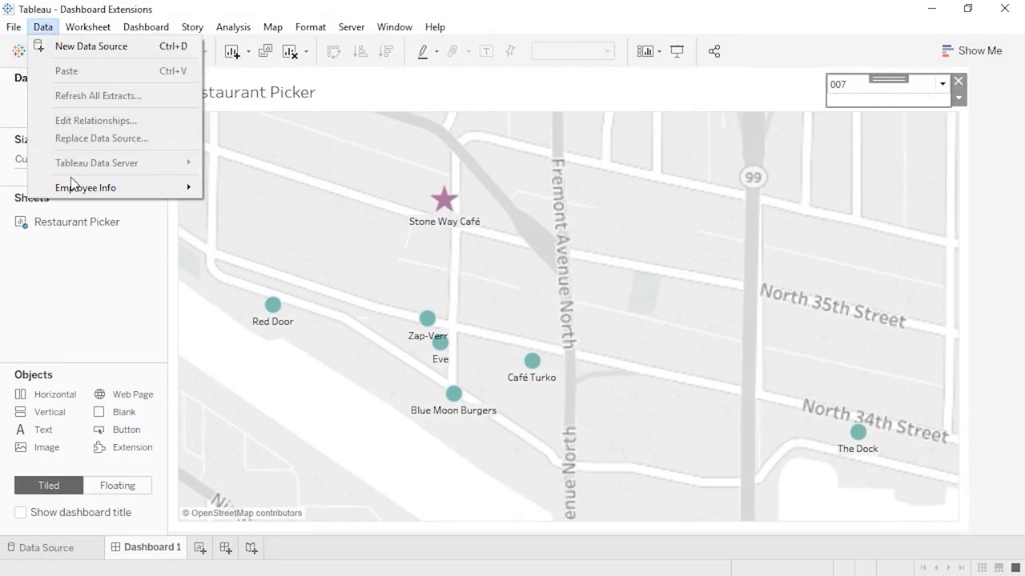
mouse_move(74, 189)
left_click(240, 209)
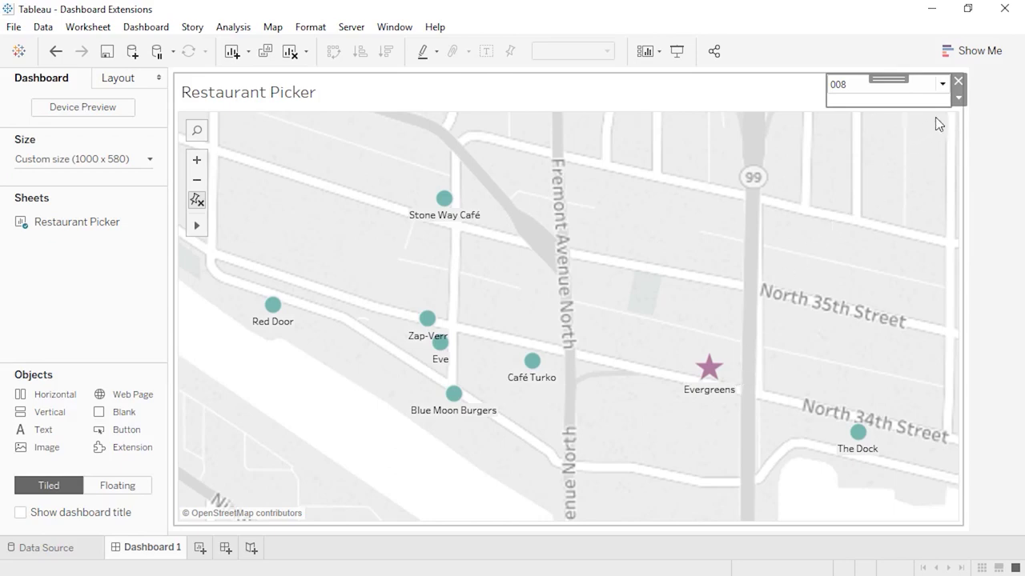
Review the extension's options, then switch to the browser to examine Tableau Server's dashboard extension settings and the Extensions API Home page
left_click(959, 102)
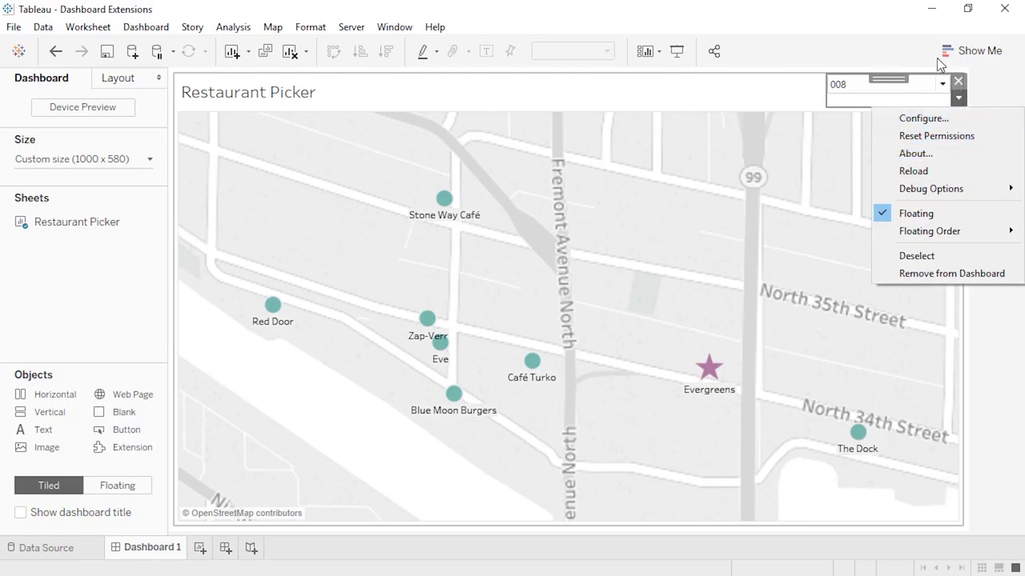
left_click(932, 10)
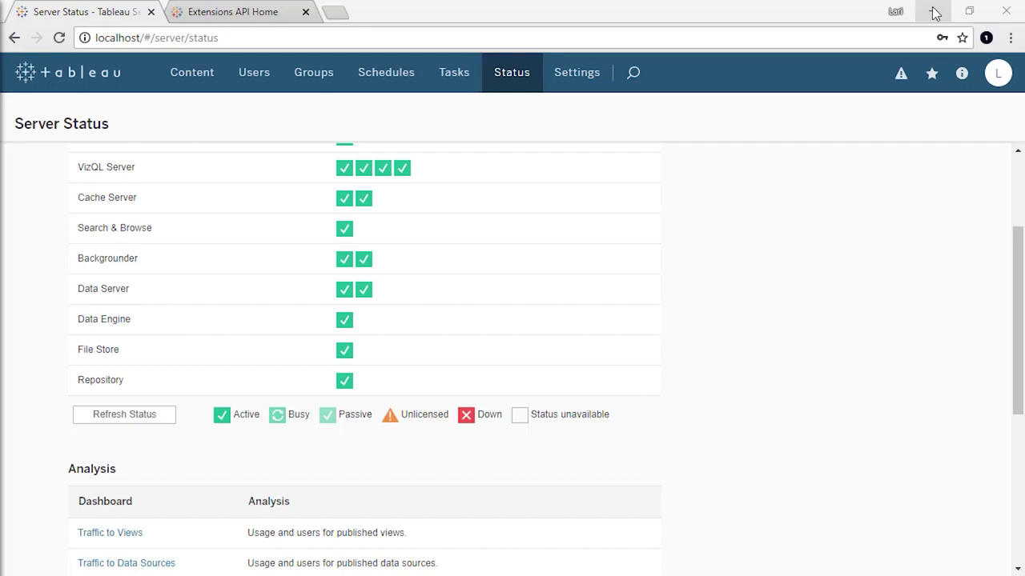
left_click(585, 76)
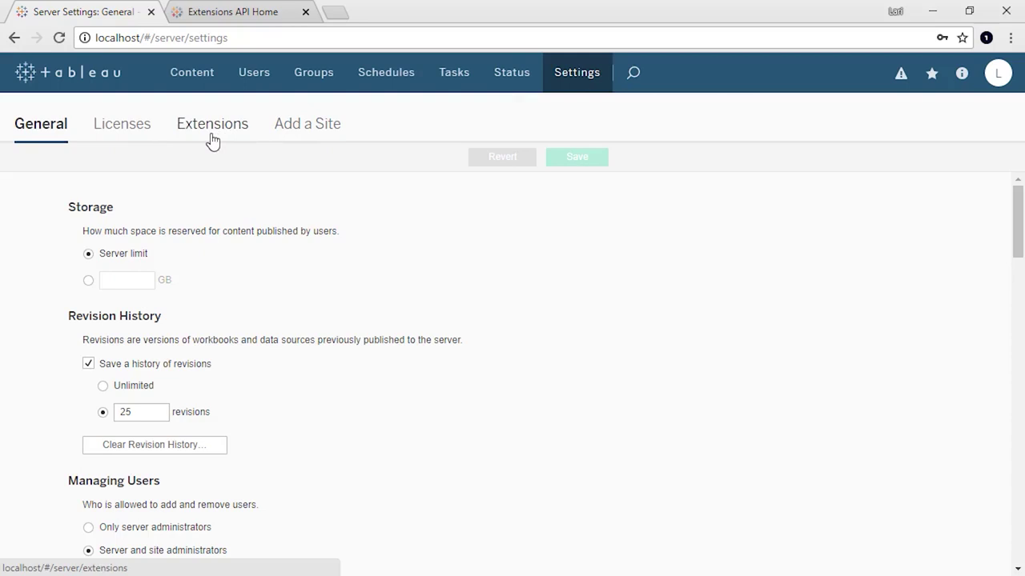
left_click(212, 140)
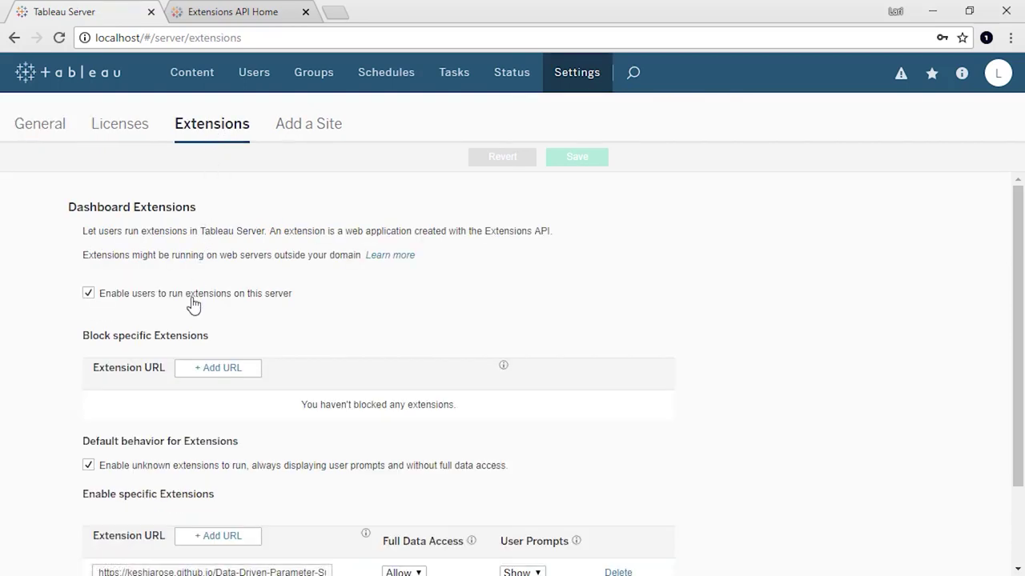
scroll(439, 309, "down", 1)
scroll(442, 304, "down", 1)
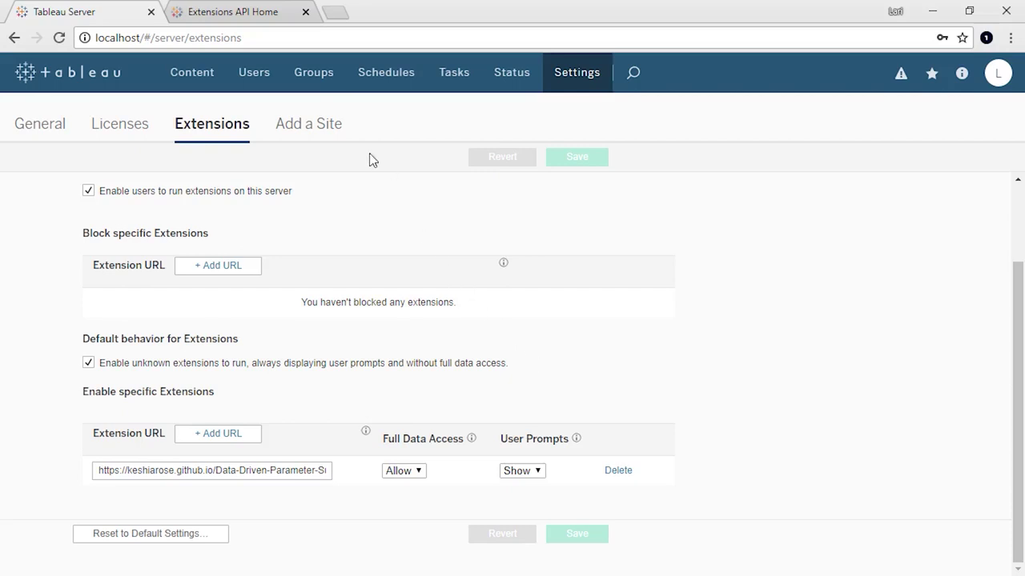
left_click(250, 13)
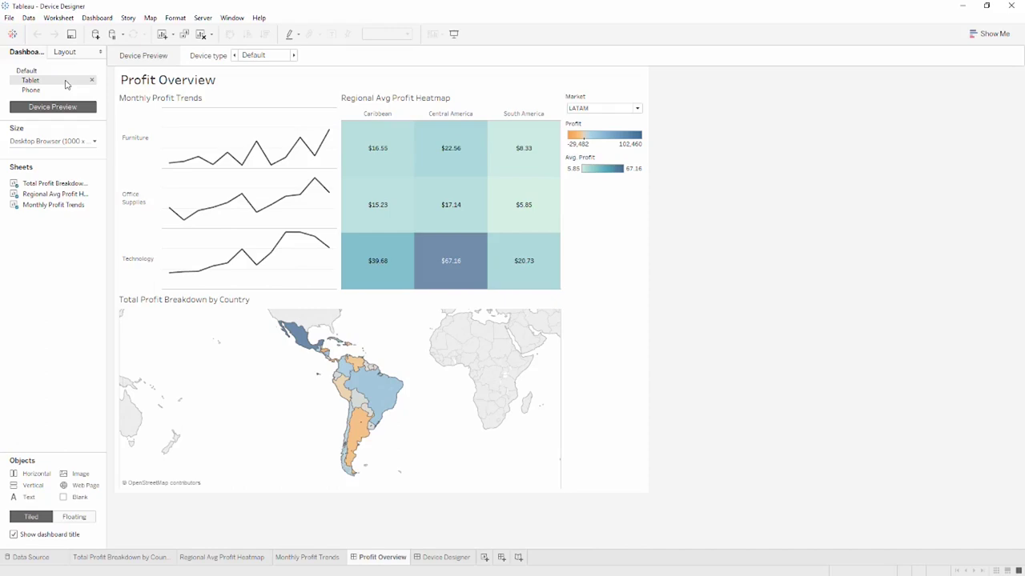
Preview the Tablet and Phone layouts of the Profit Overview dashboard in the Device Designer workbook
left_click(66, 84)
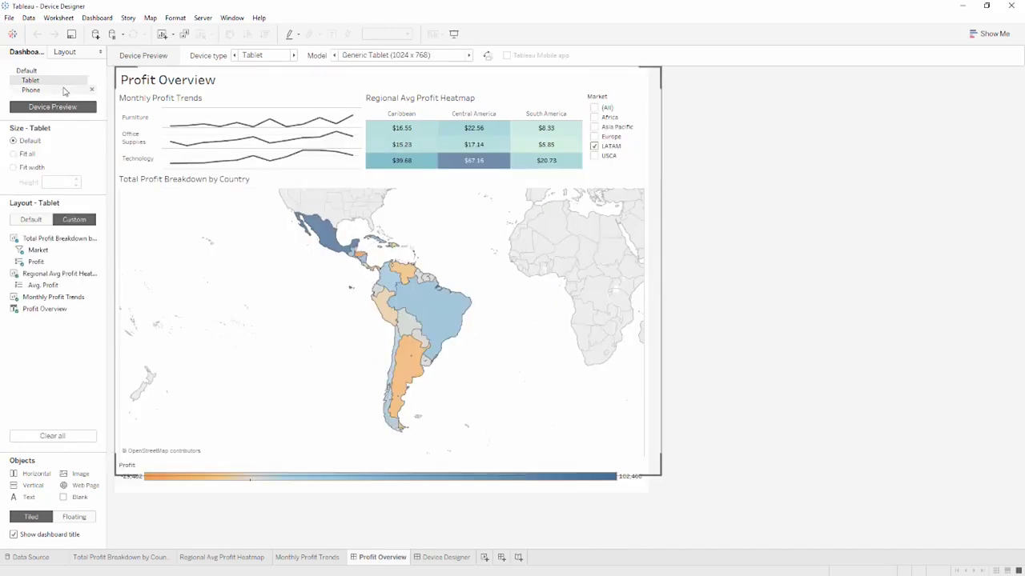
left_click(65, 90)
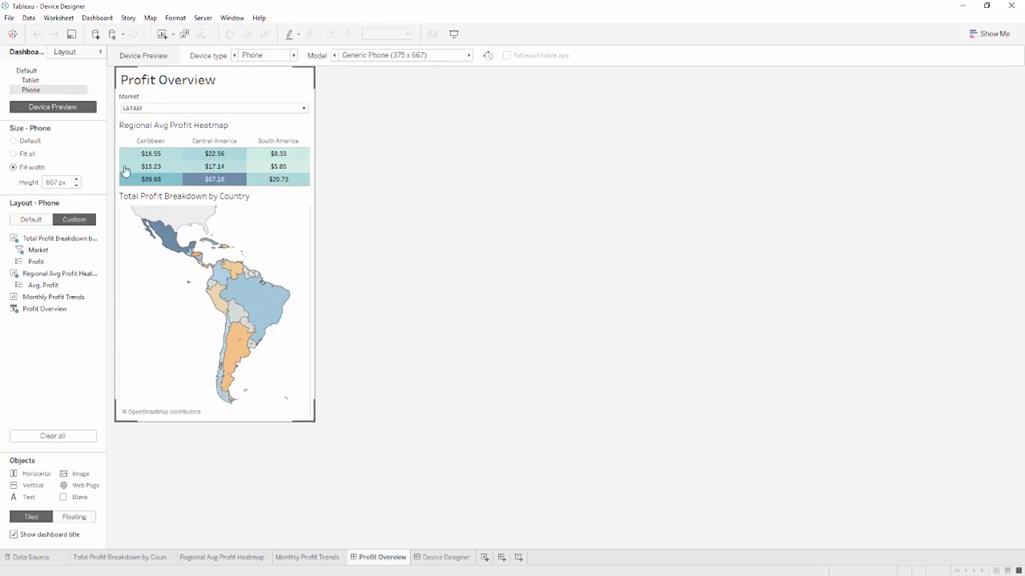
Add the Total Profit Breakdown by Country sheet to the empty Device Designer dashboard
left_click(437, 557)
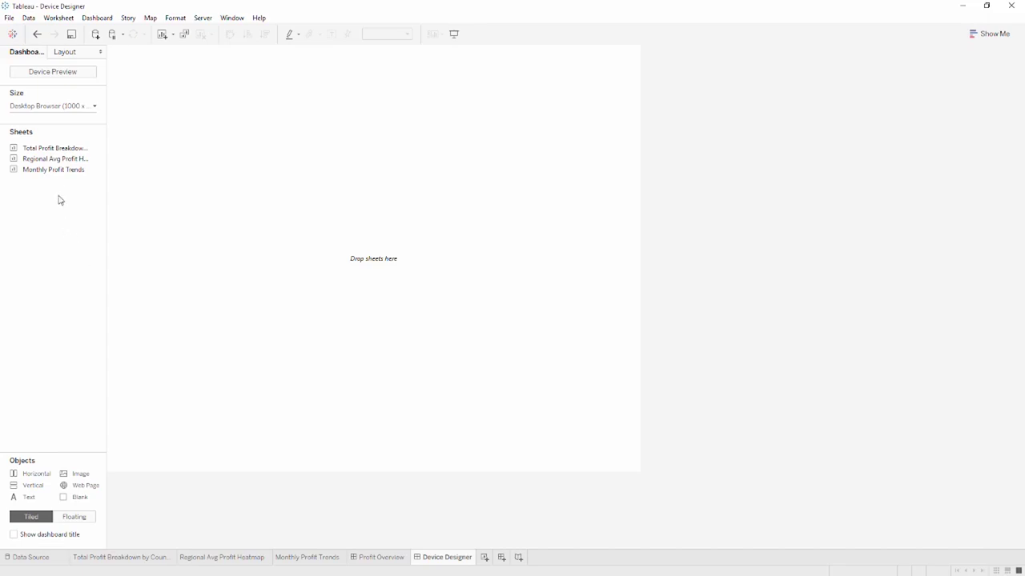
left_click_drag(61, 150, 156, 168)
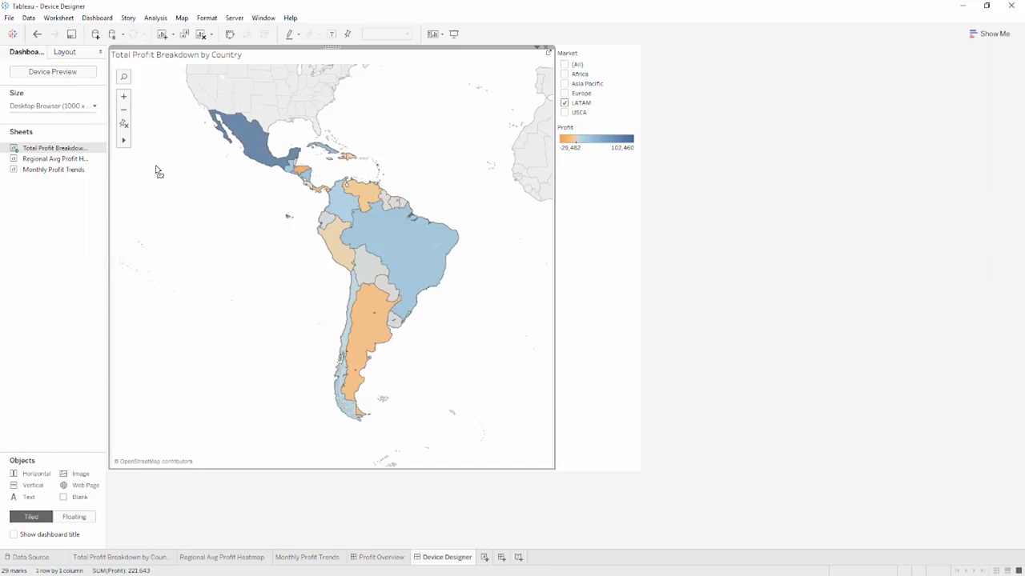